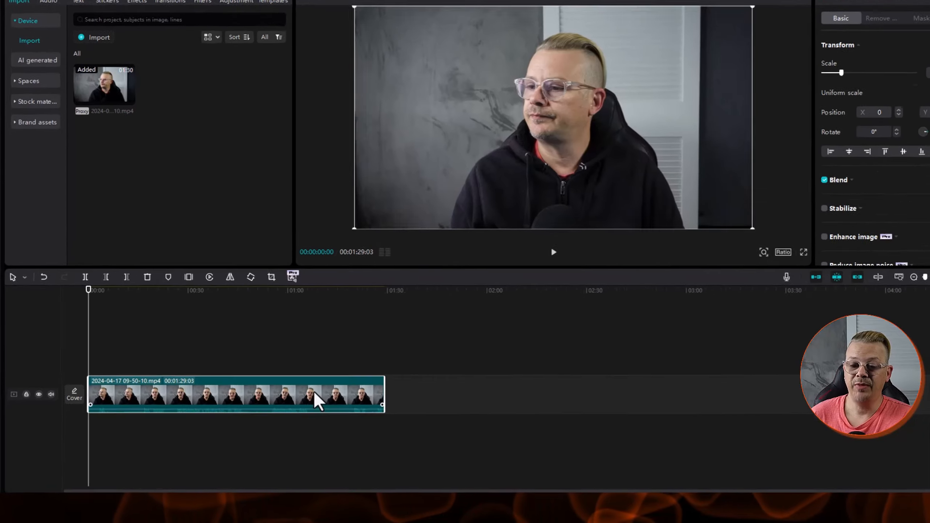
- Try audio fades at the end and start of the clip, playing back the faded ending
mouse_move(382, 405)
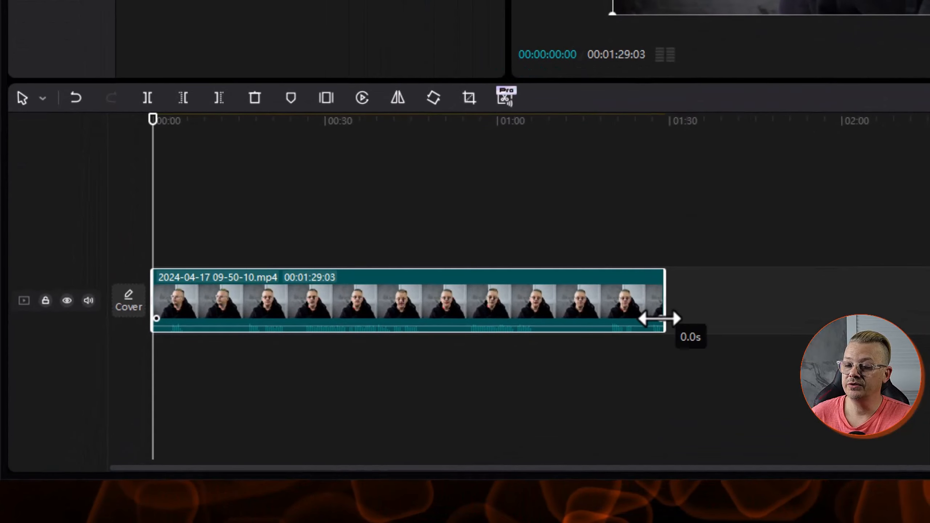
drag(659, 318, 622, 317)
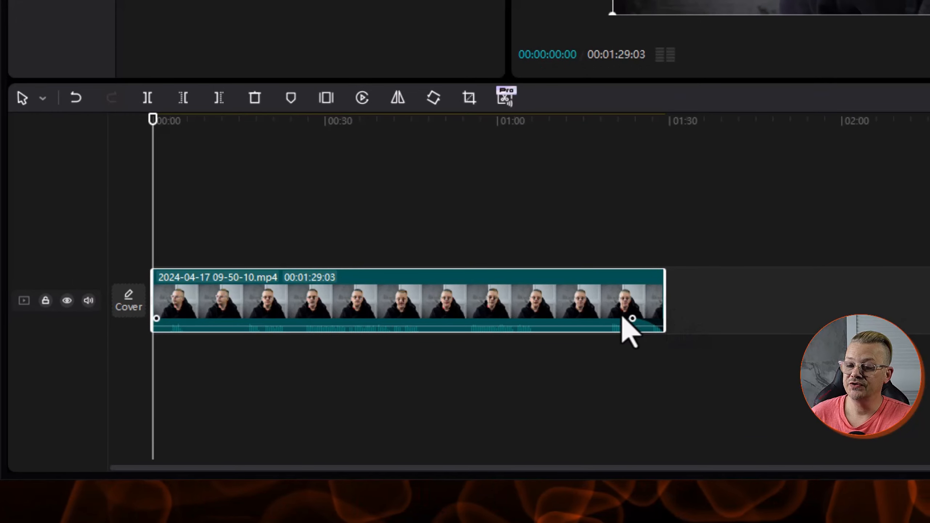
click(632, 129)
key(space)
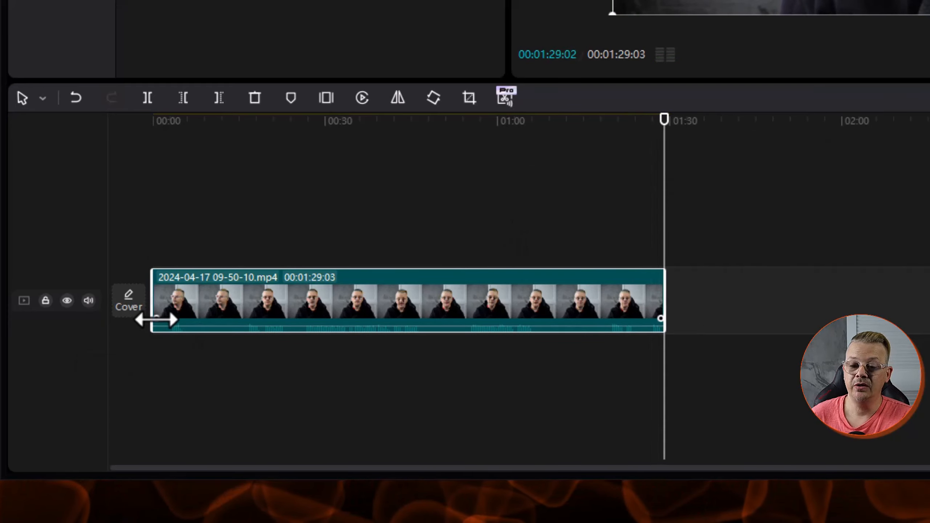
mouse_move(156, 319)
mouse_down()
mouse_move(201, 315)
mouse_move(146, 312)
mouse_up()
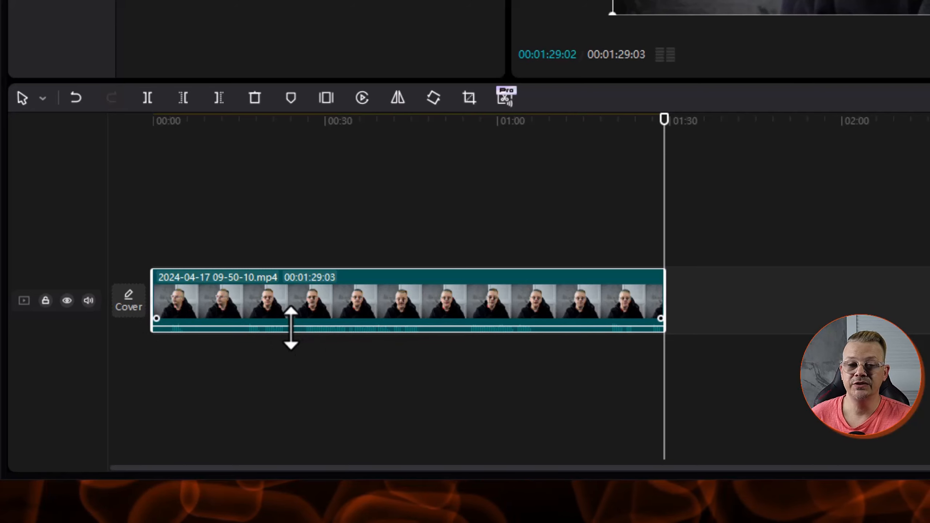
- Raise the clip's audio volume on the timeline, then lower it again to a moderate level
drag(291, 328, 293, 315)
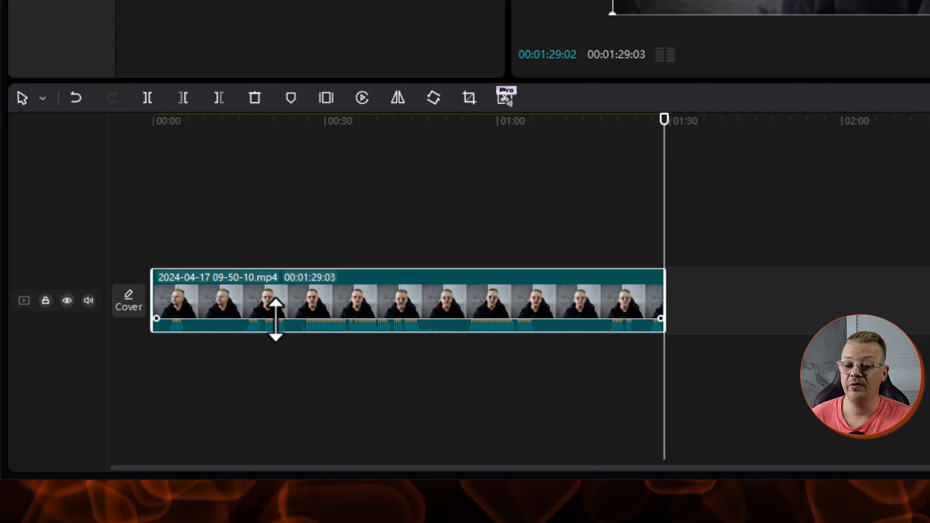
drag(295, 318, 288, 323)
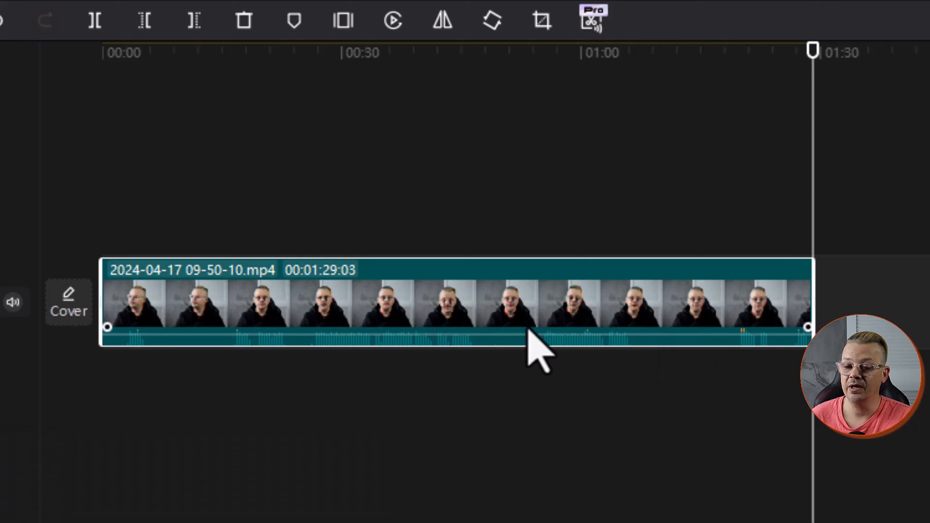
- Place the playhead at 00:00:07:05 and examine the clip at several timeline zoom levels around it
click(159, 55)
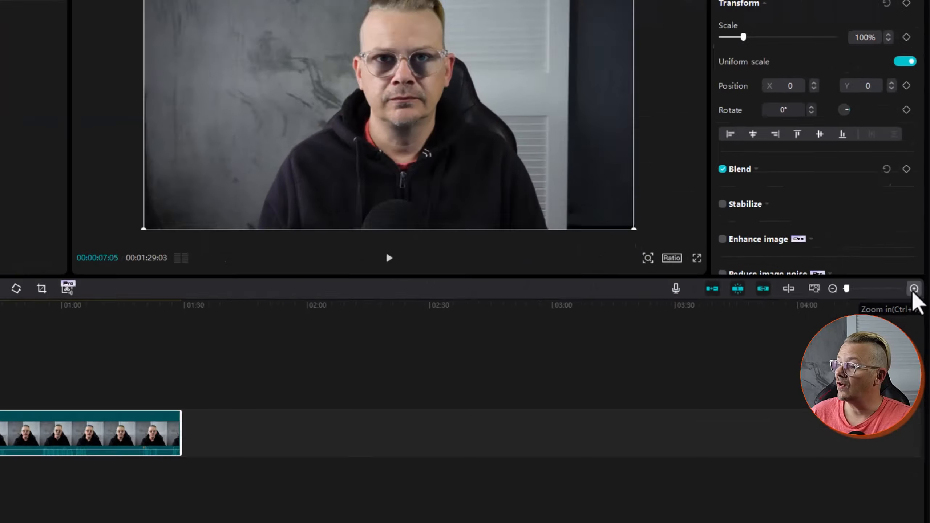
click(890, 270)
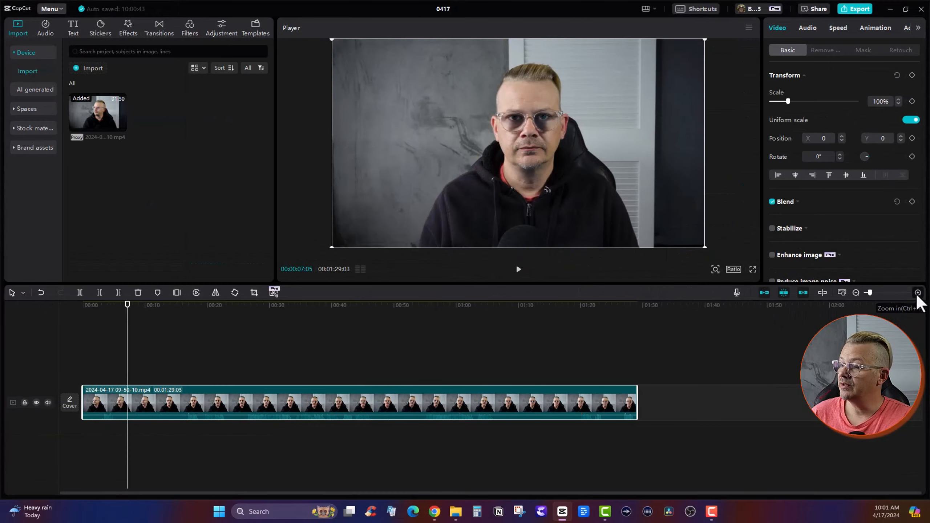
click(918, 294)
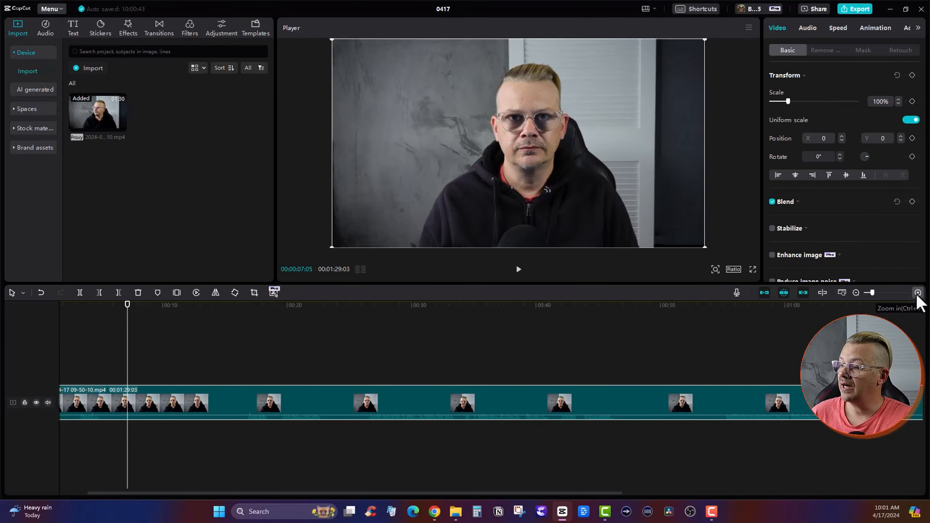
click(855, 293)
click(856, 293)
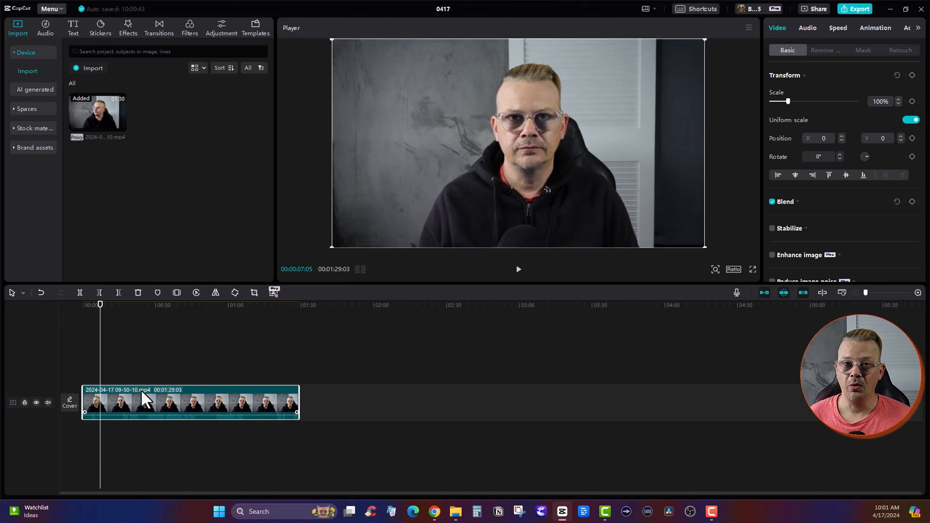
scroll(142, 398, up, 6)
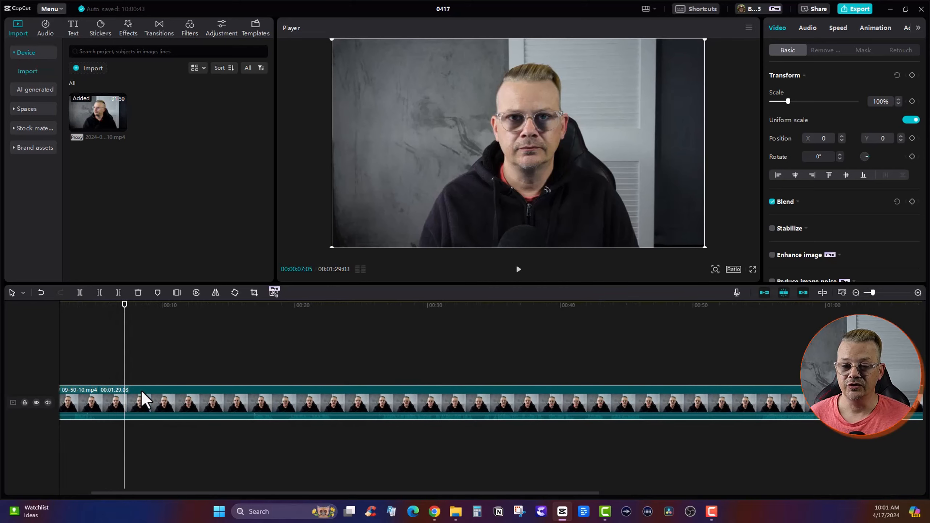
scroll(143, 397, down, 3)
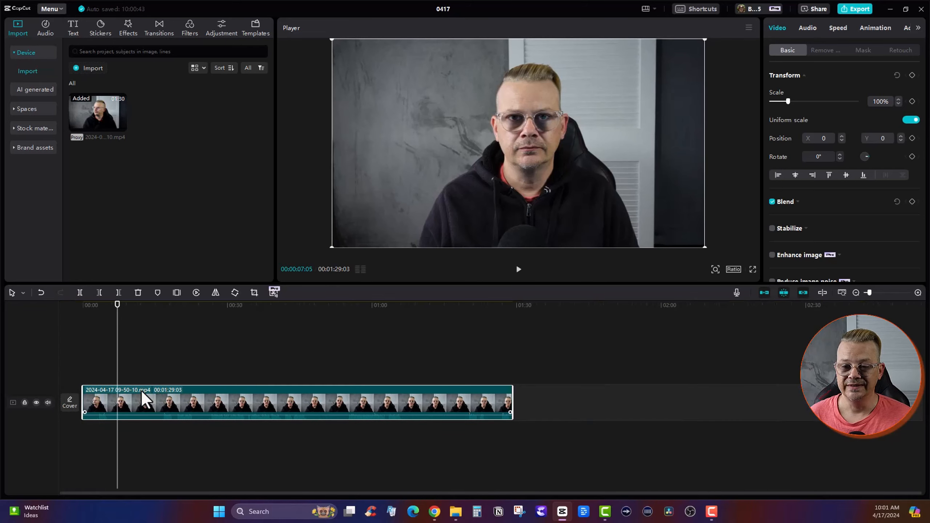
scroll(143, 397, down, 2)
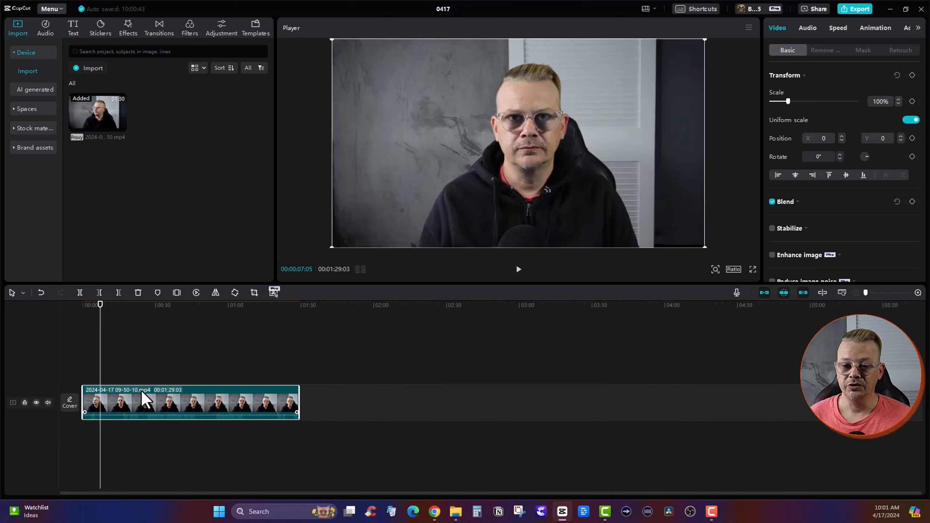
scroll(143, 397, up, 4)
scroll(143, 397, up, 2)
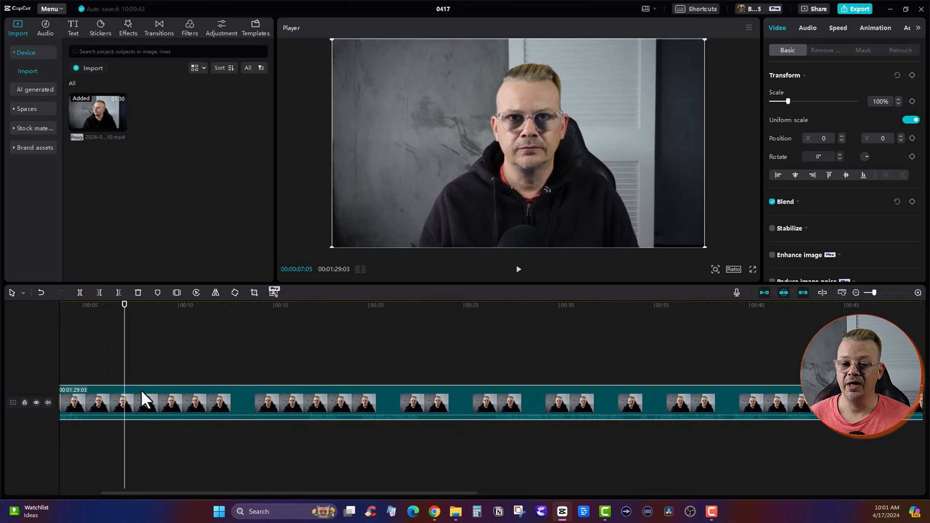
scroll(142, 392, down, 1)
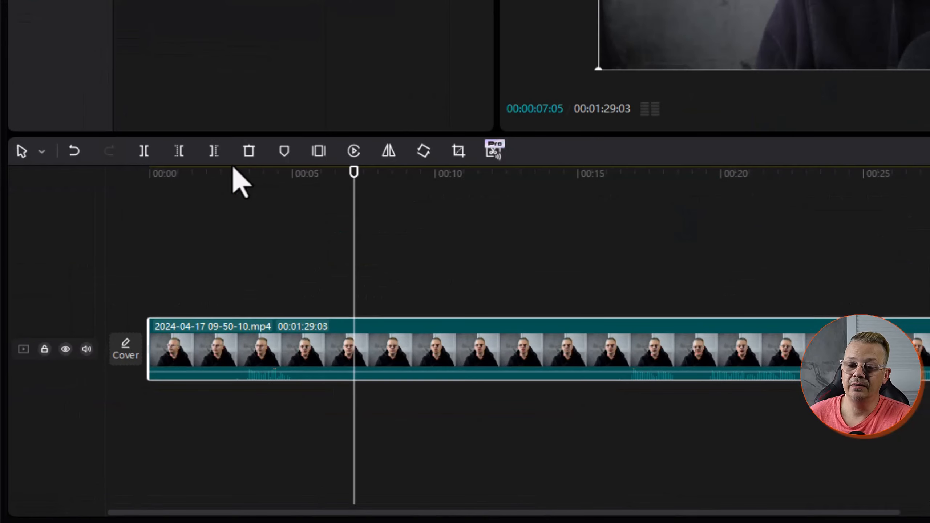
- Place the playhead at 00:00:03:09 and look through the clip's available actions and the keyboard shortcuts
drag(233, 172, 243, 191)
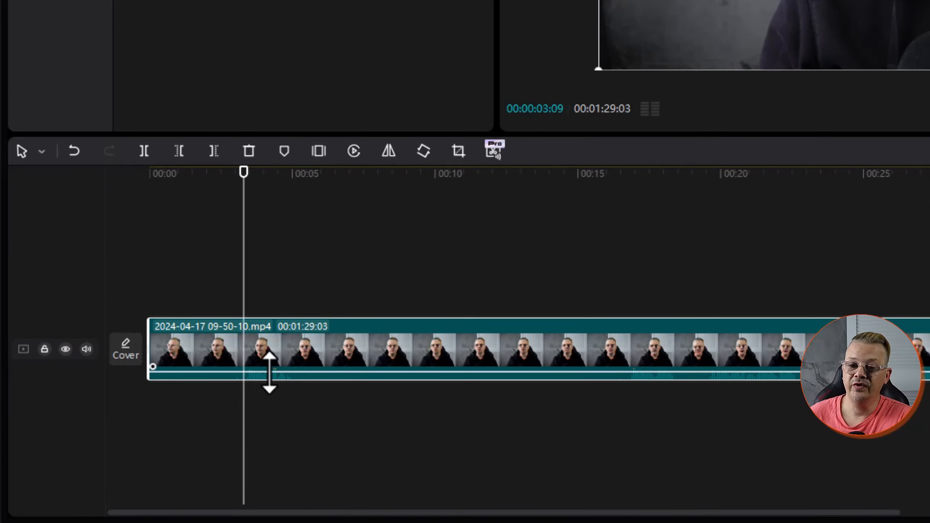
right_click(243, 346)
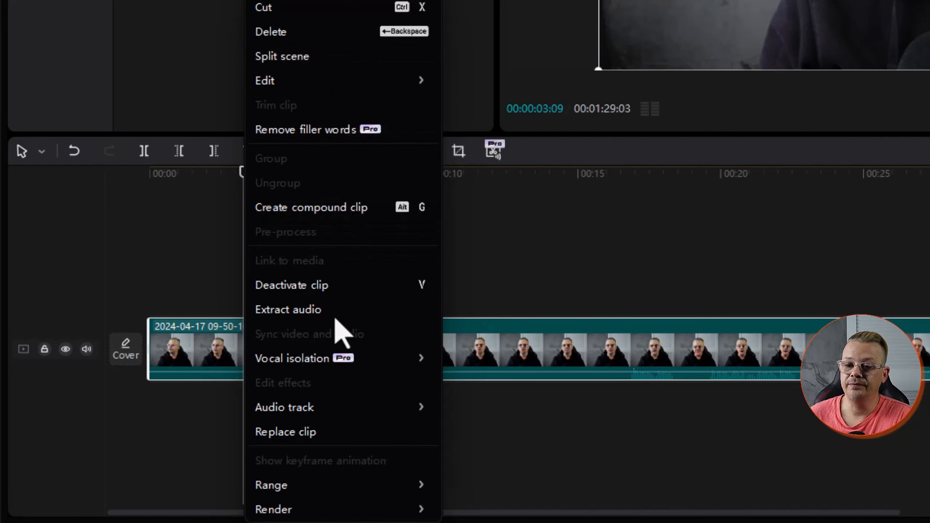
click(241, 347)
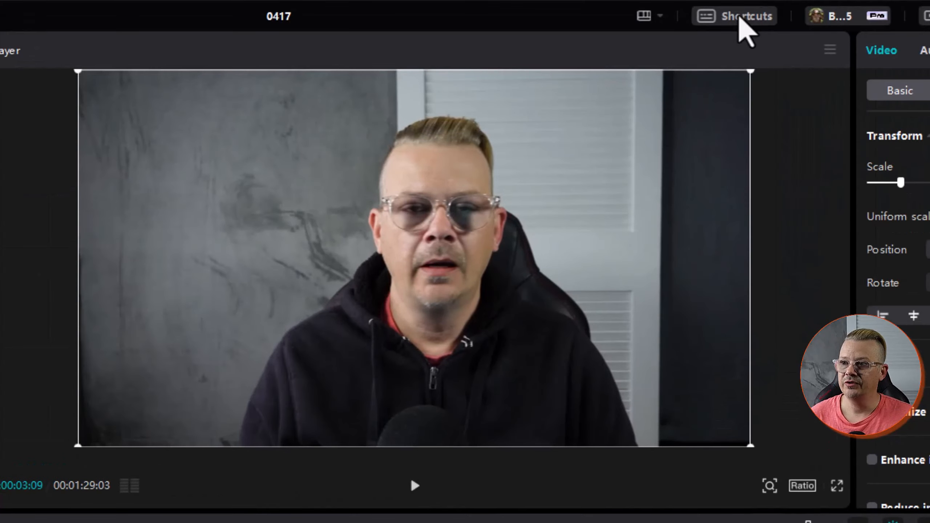
click(739, 17)
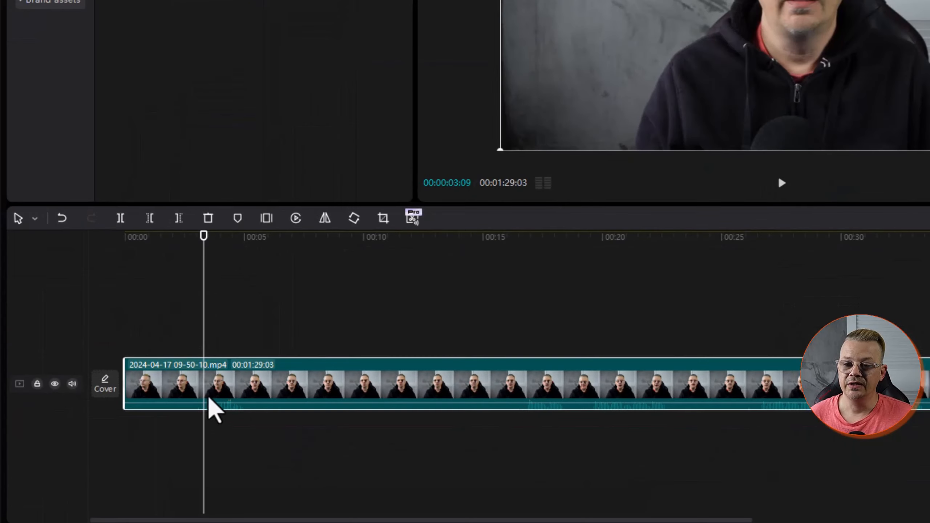
- Try a split at 00:00:03:09, undo it, and delete the part of the clip before the playhead instead
key(s)
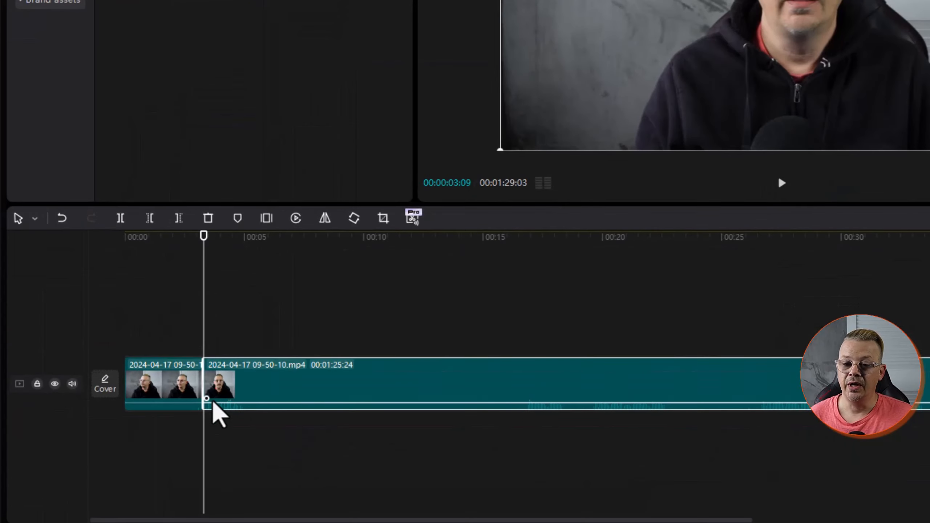
key(ctrl+z)
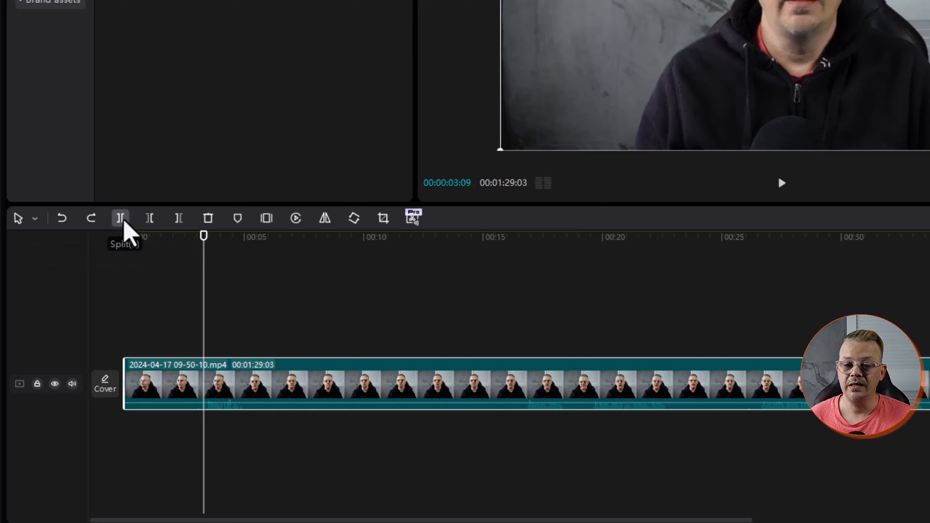
click(150, 219)
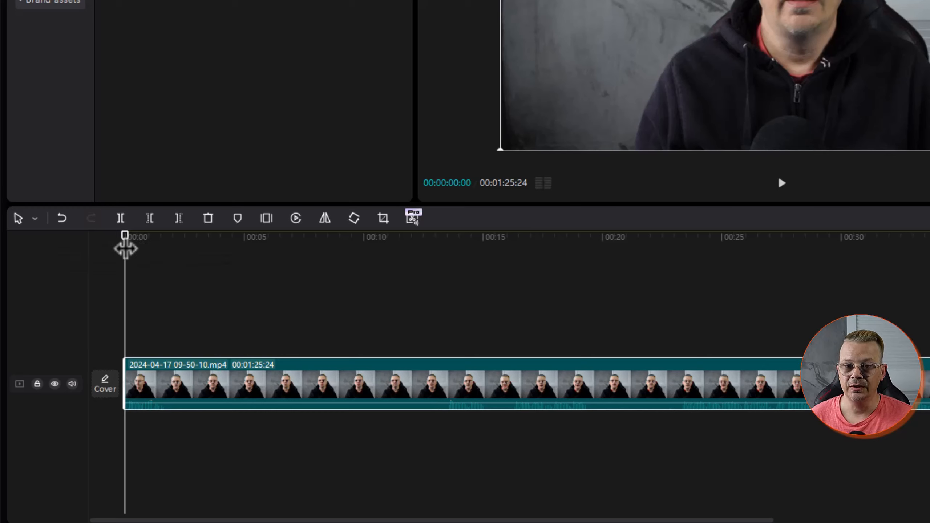
- Split the trimmed clip at 00:00:01:25
drag(125, 249, 169, 253)
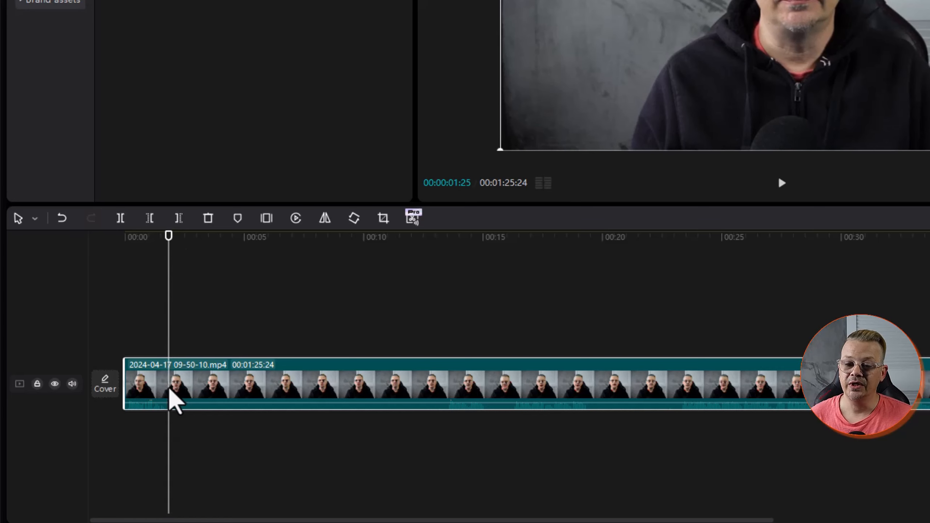
key(ctrl+b)
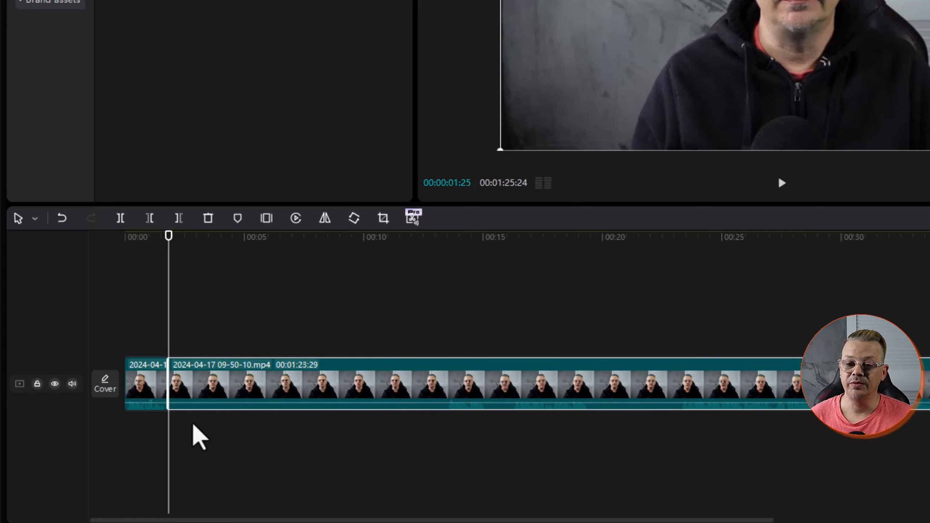
- Delete the footage between the cut at 00:00:01:25 and 00:00:12:29, closing the gap
drag(322, 240, 432, 236)
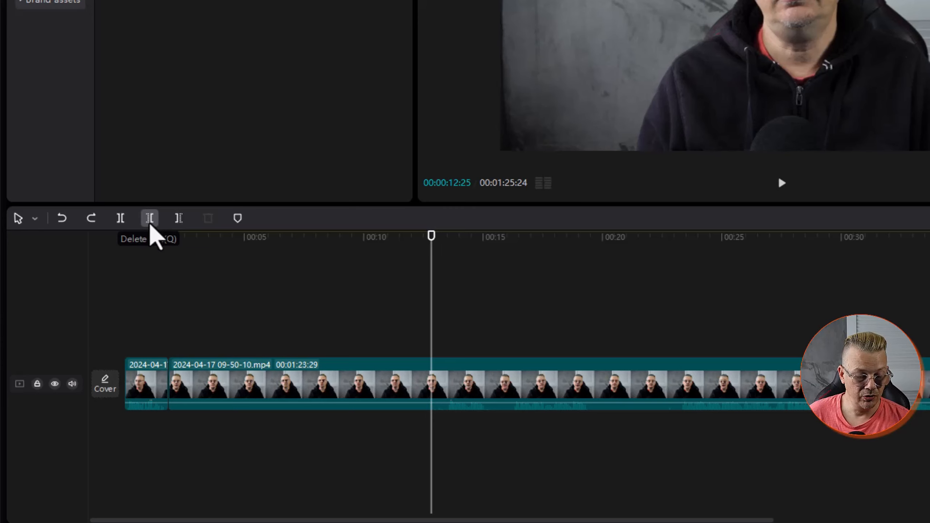
click(150, 218)
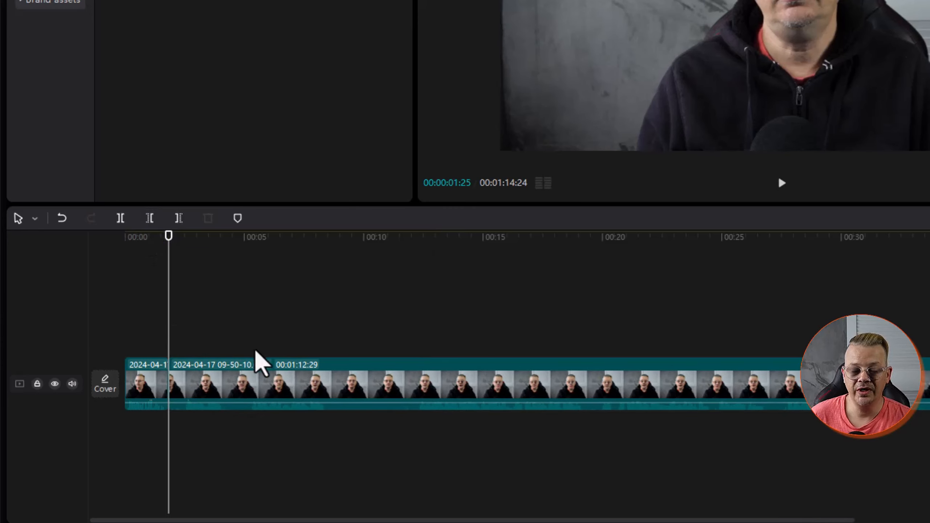
key(ctrl+z)
drag(424, 237, 431, 390)
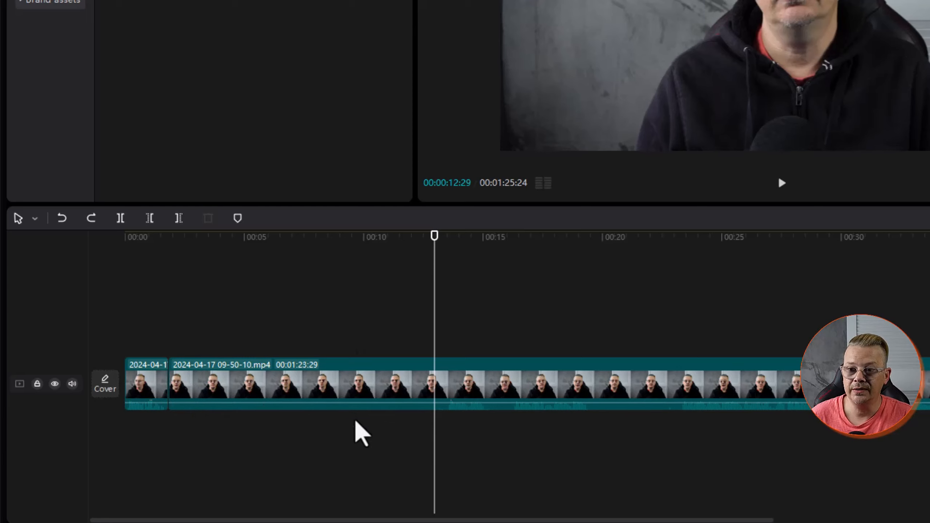
key(q)
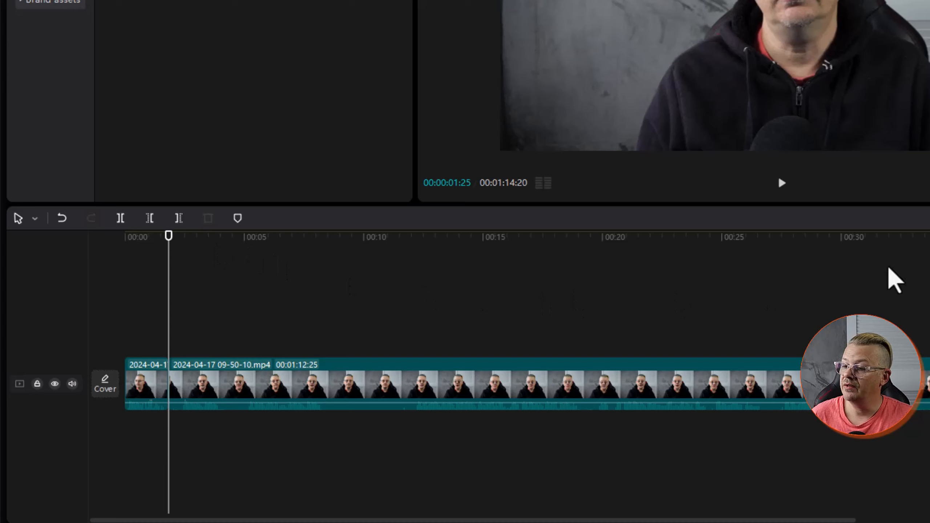
- Split the second clip at 00:00:32:00 and delete the footage from that cut up to 00:00:40:06
click(889, 237)
key(ctrl+b)
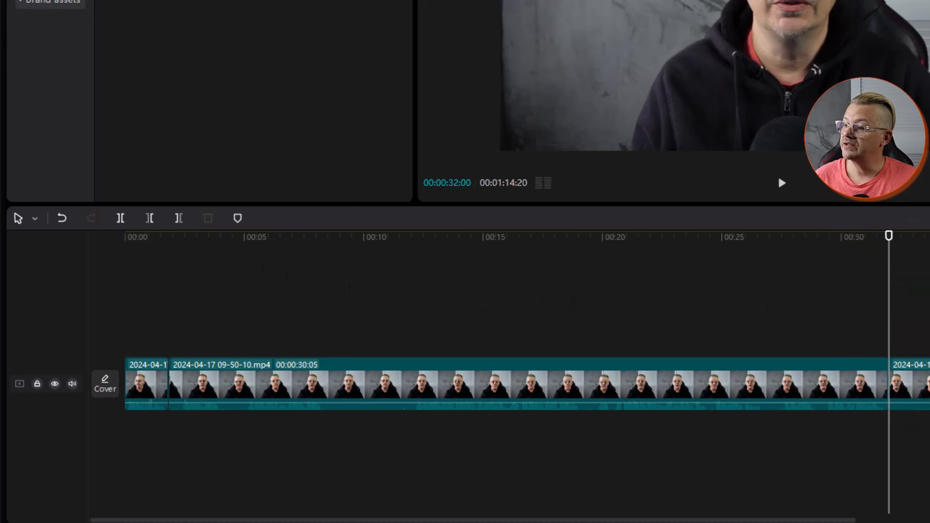
key(Down)
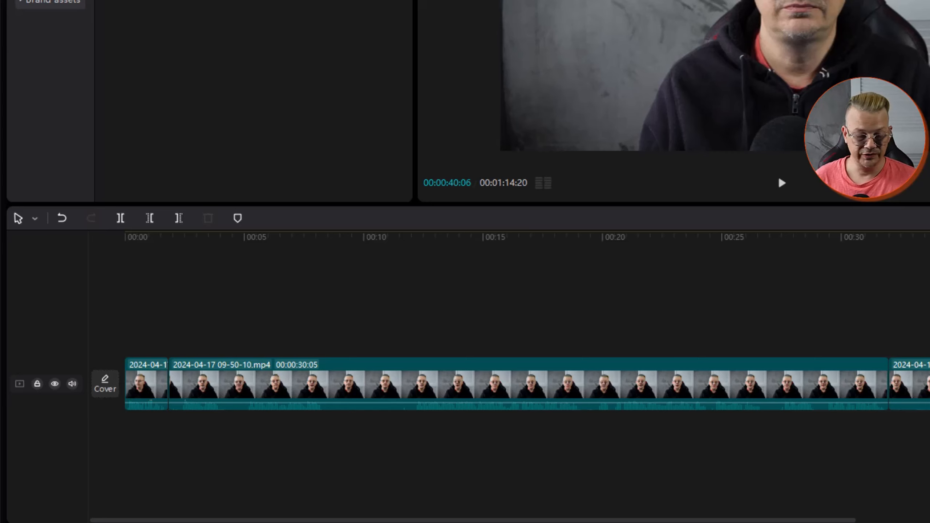
key(q)
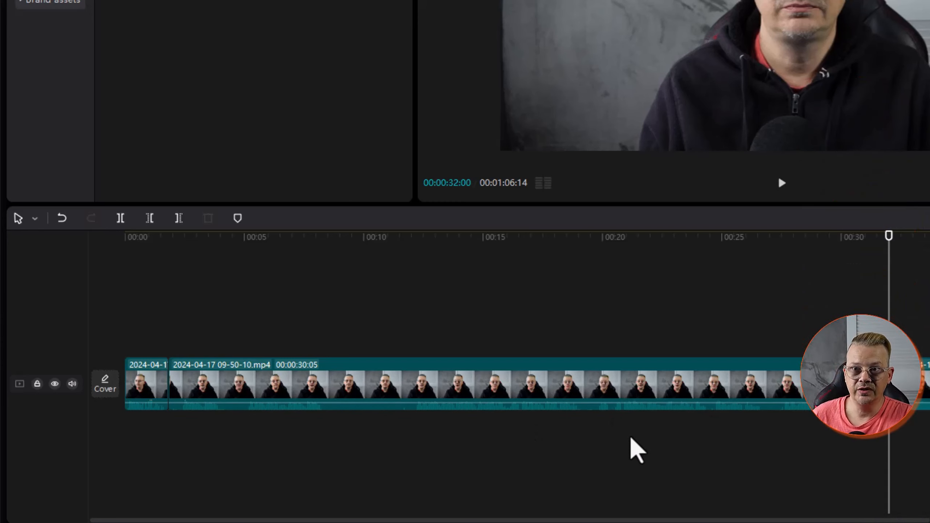
- Switch the cursor to the Split tool and cut the second clip at about 8 seconds on the timeline
click(143, 378)
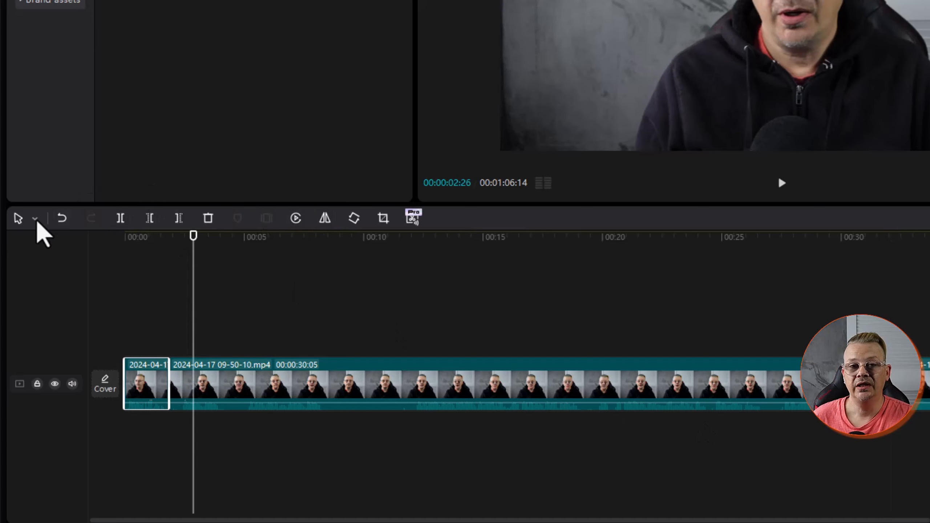
click(36, 220)
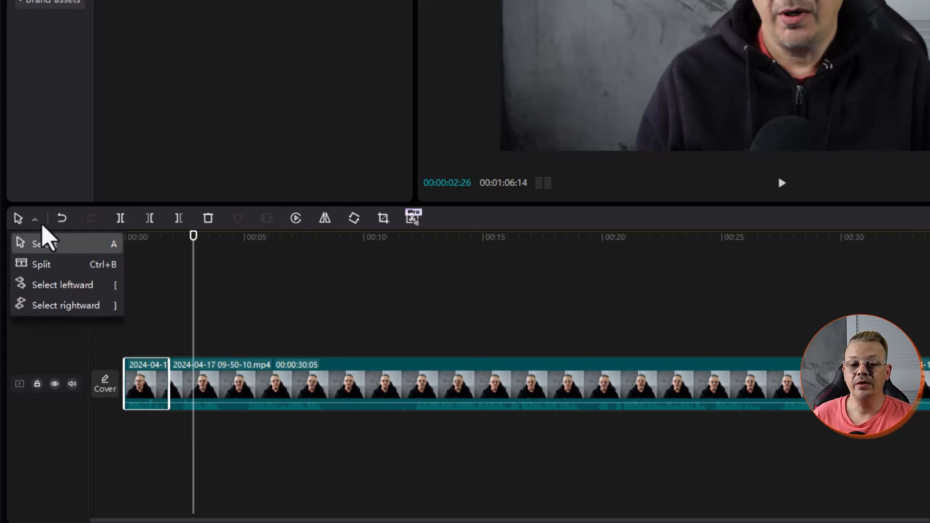
click(42, 265)
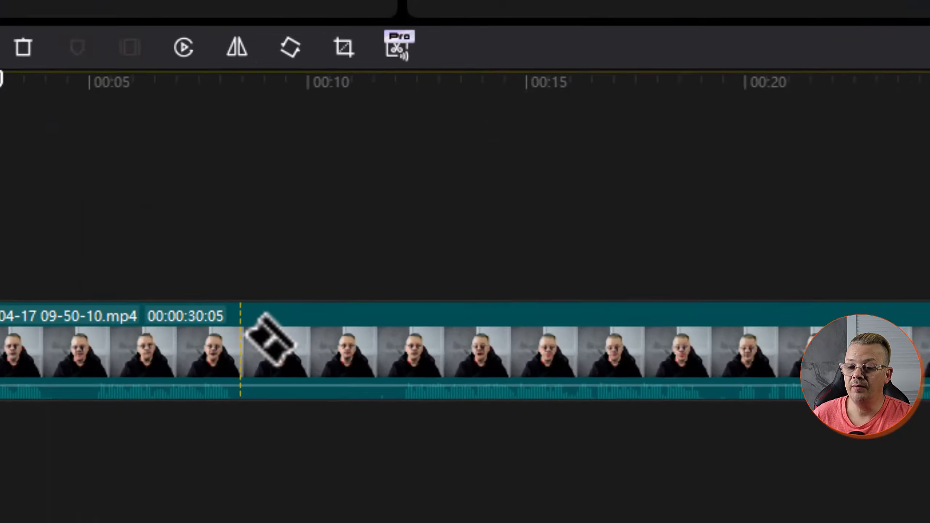
click(270, 339)
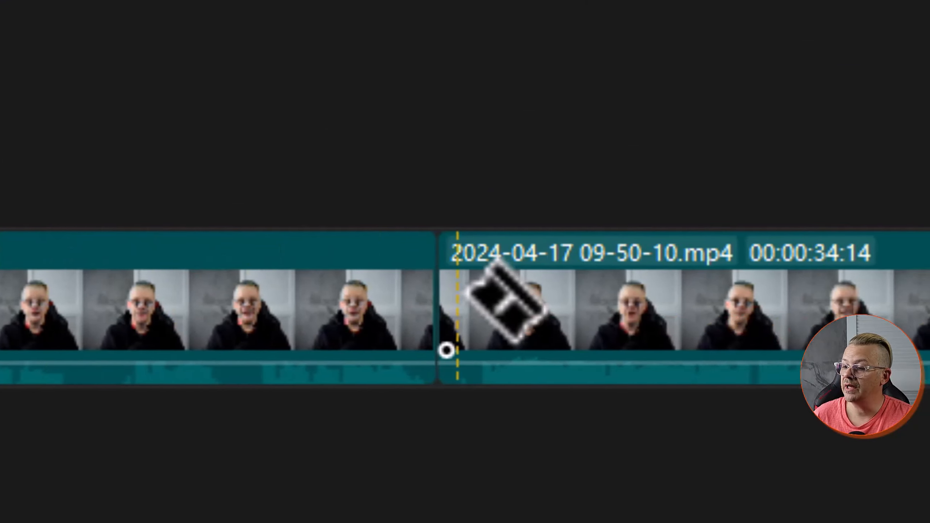
- Make further cuts along the timeline with the Split tool and delete the 00:00:08:10 segment just before the final clip
click(349, 330)
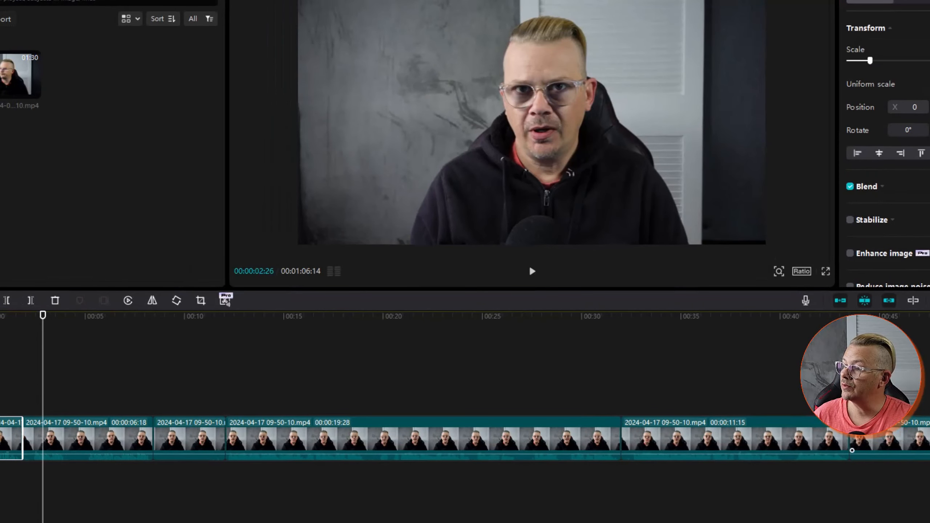
scroll(206, 462, right, 5)
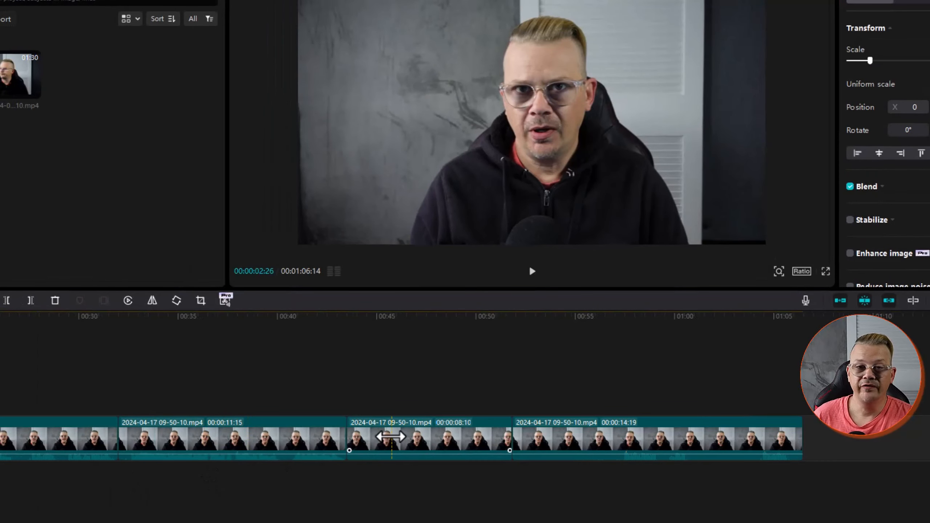
right_click(390, 436)
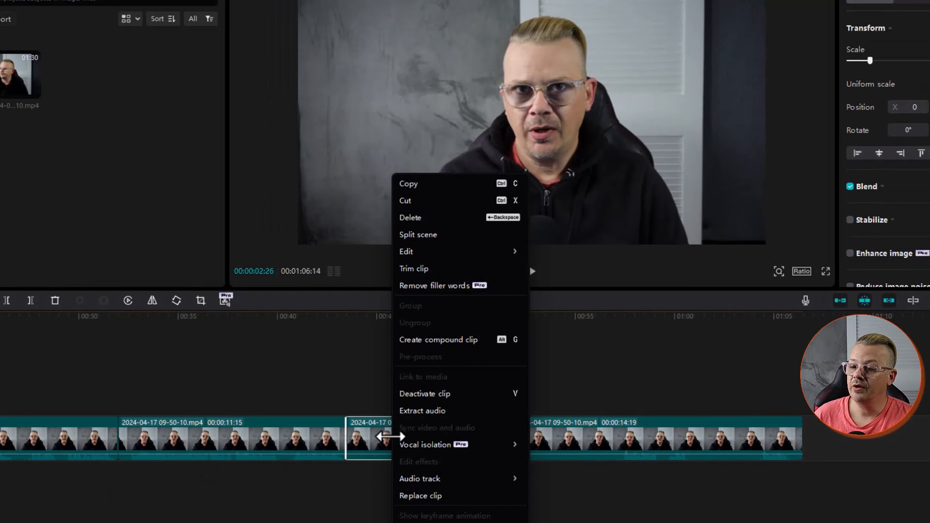
click(458, 220)
- Switch the cursor back to Select and delete the short third segment between about 8 and 12 seconds
click(28, 301)
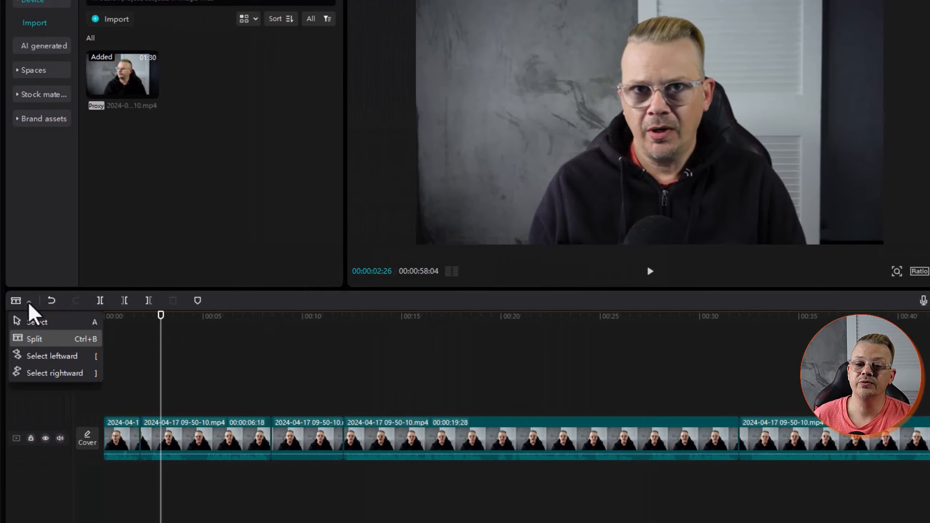
click(25, 321)
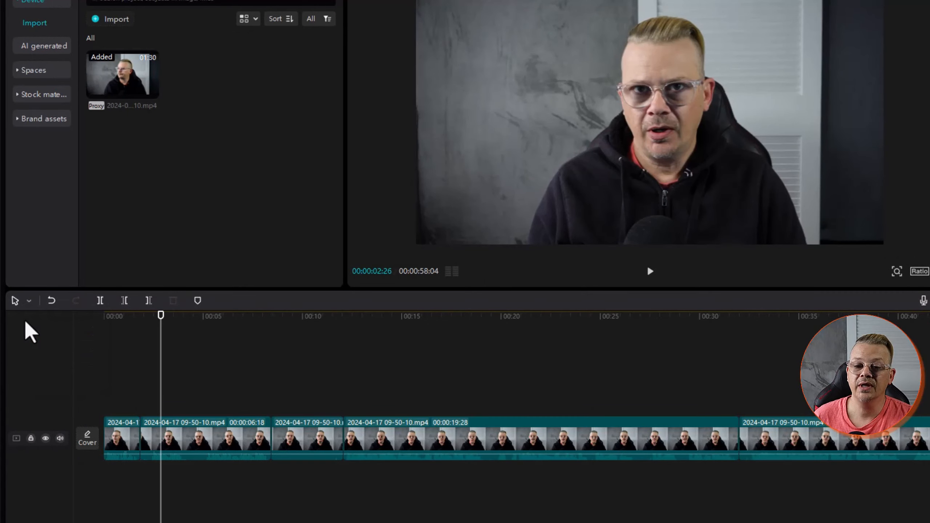
click(30, 301)
click(30, 300)
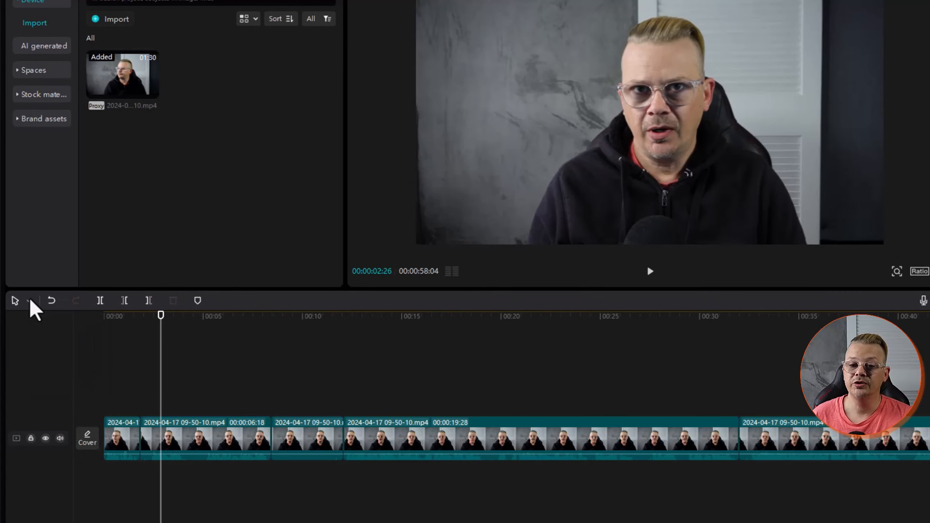
click(29, 301)
click(120, 384)
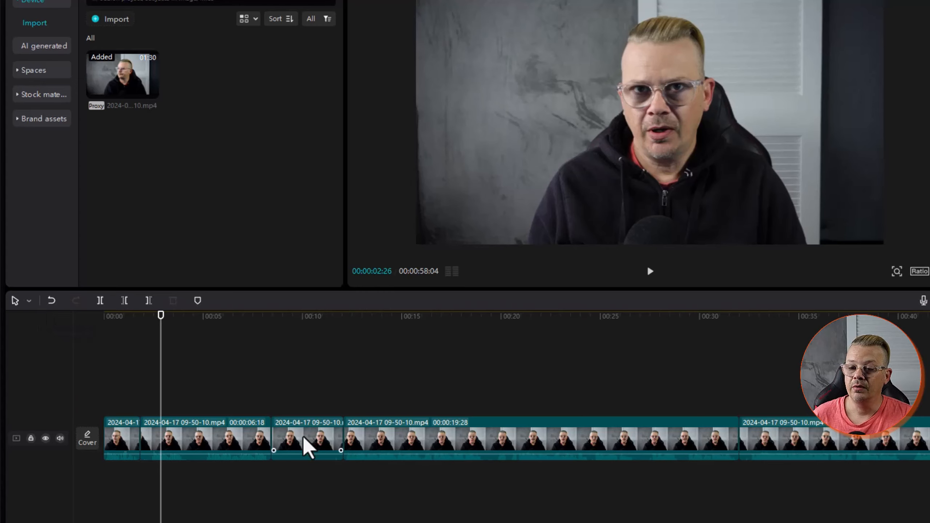
click(307, 447)
key(Delete)
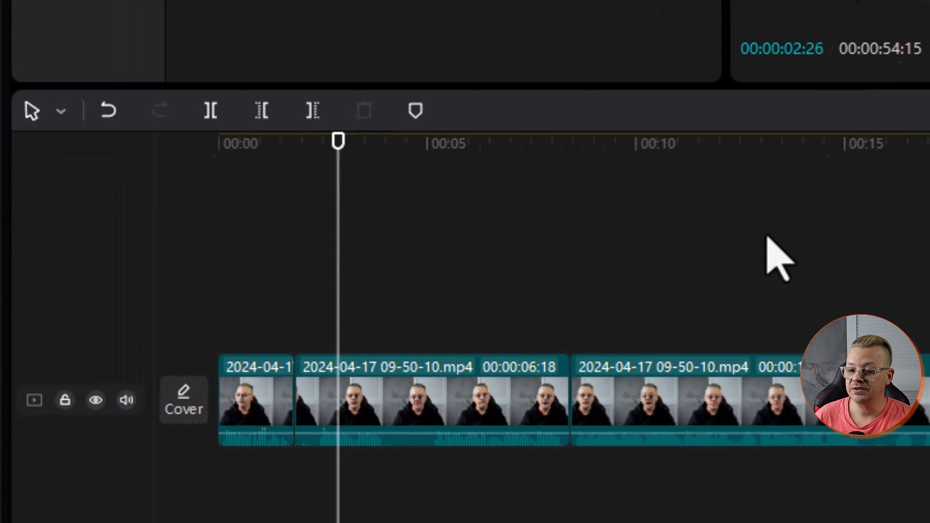
- Select the 00:00:11:15 clip and every clip before it with Select leftward, and return the cursor to Select
click(30, 301)
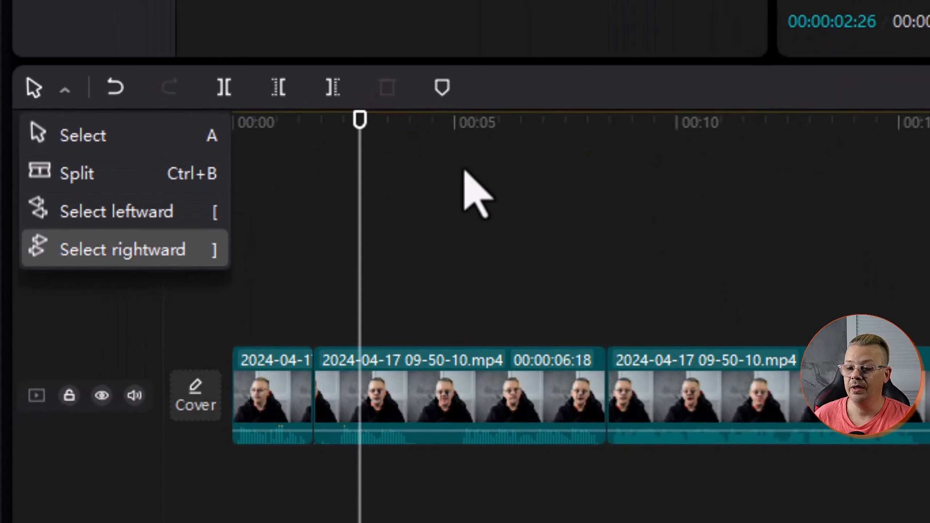
click(405, 176)
click(66, 92)
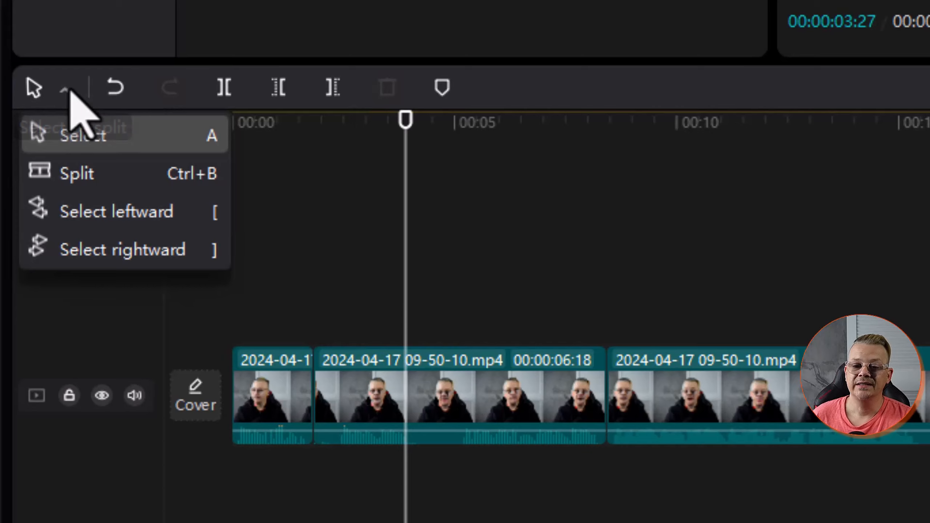
click(109, 216)
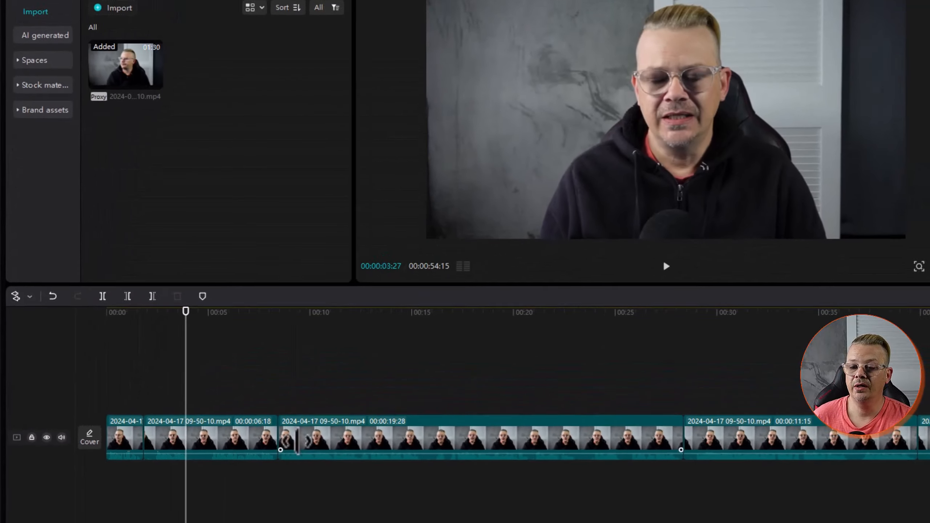
click(716, 432)
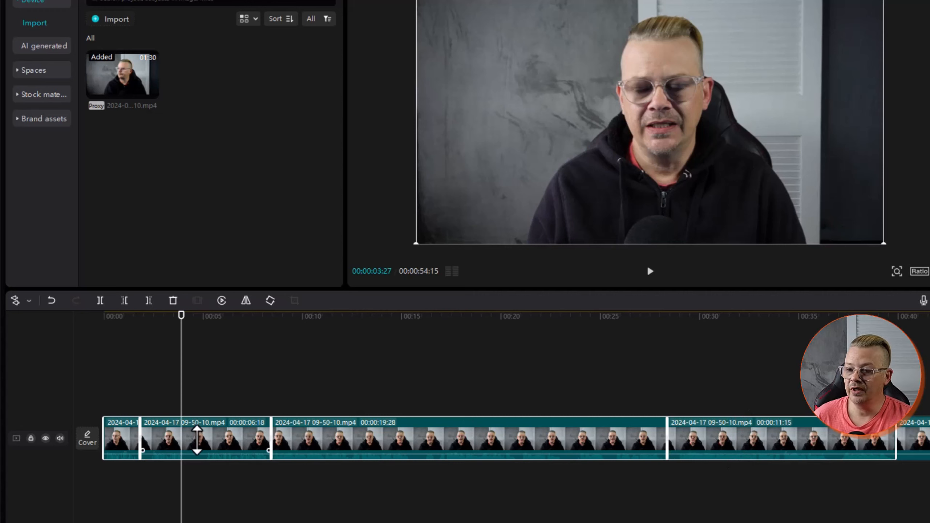
click(29, 302)
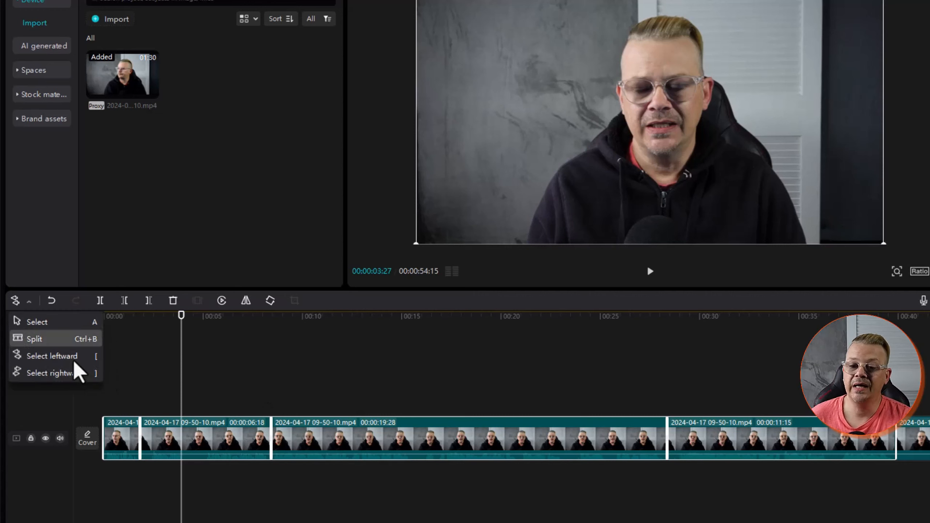
click(41, 323)
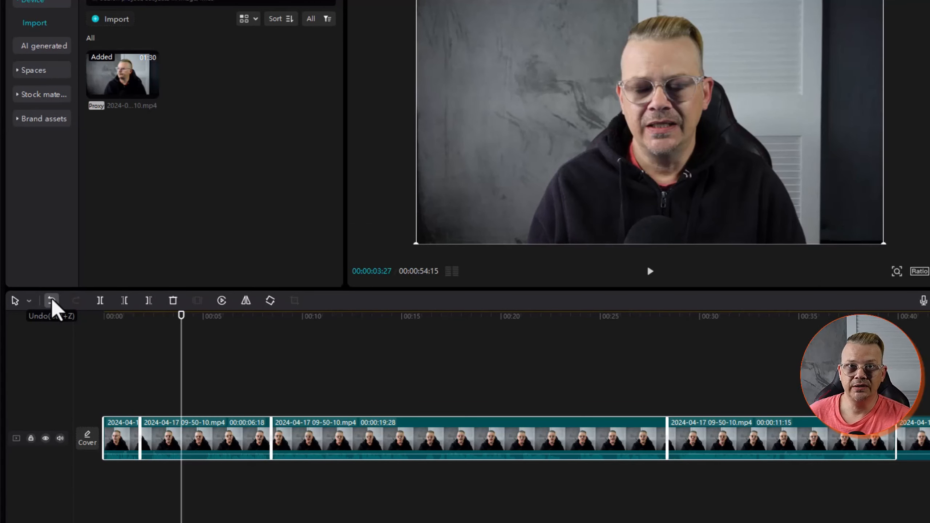
- Undo the deletions of the short third segment and the 00:00:08:10 segment, and redo only the 00:00:08:10 segment's deletion
click(52, 300)
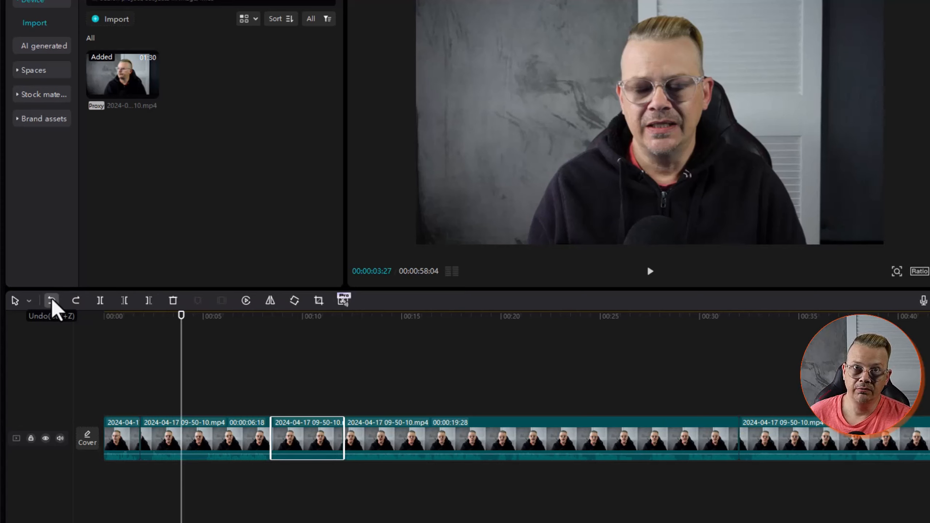
click(51, 300)
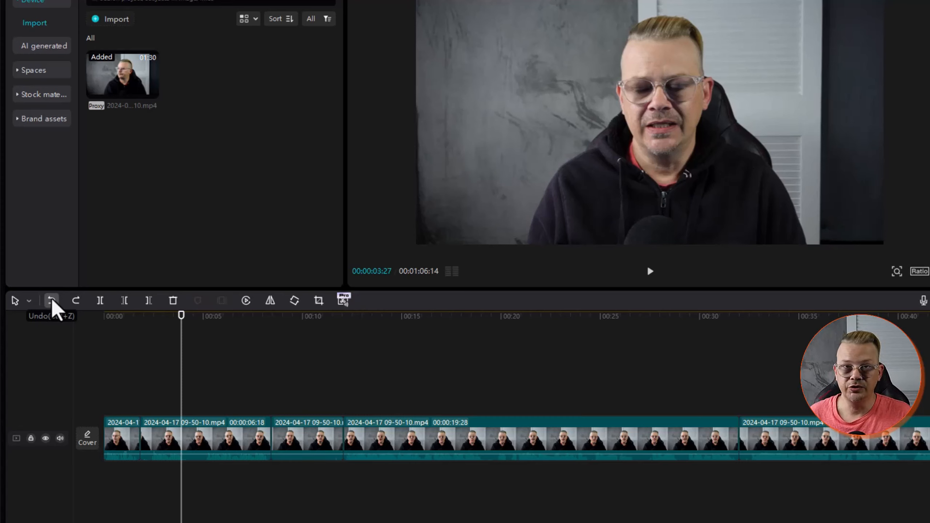
click(52, 301)
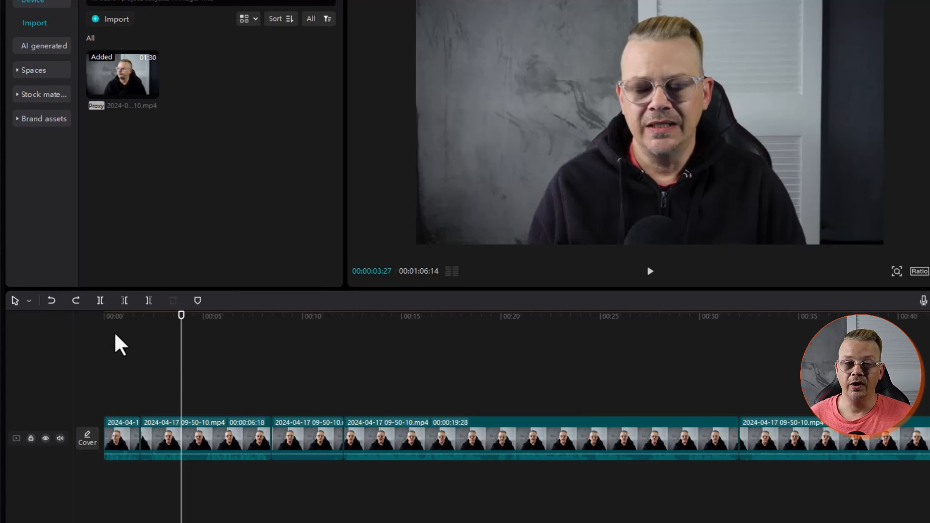
click(78, 301)
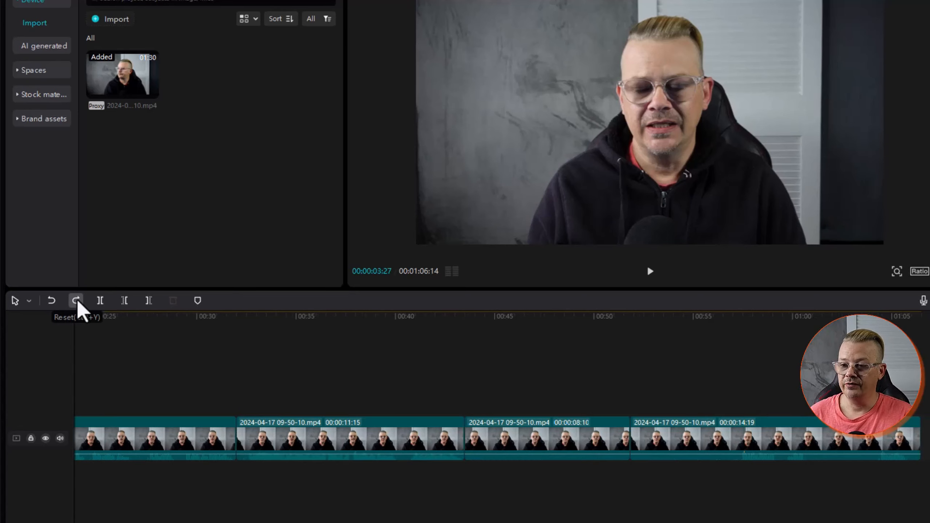
click(77, 301)
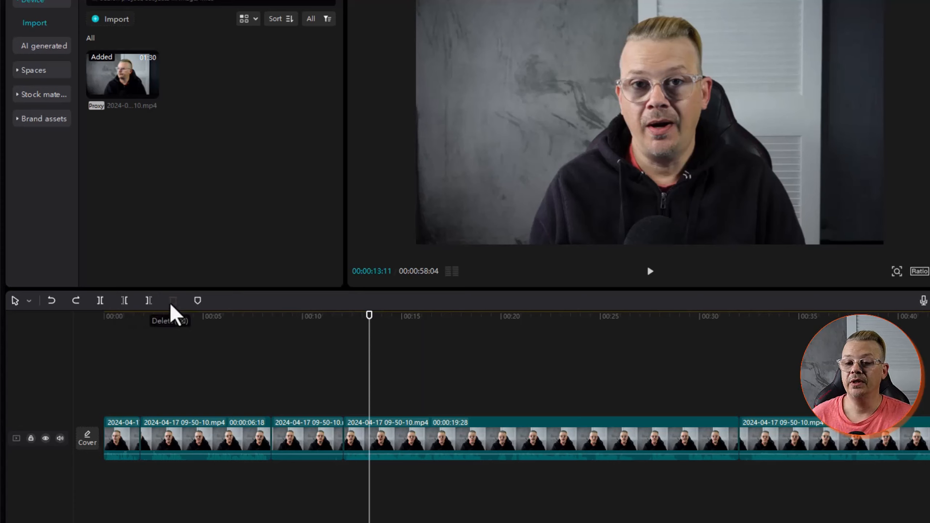
- Select the short third clip and add a marker at its end, at 00:00:12:02 on the timeline
click(321, 454)
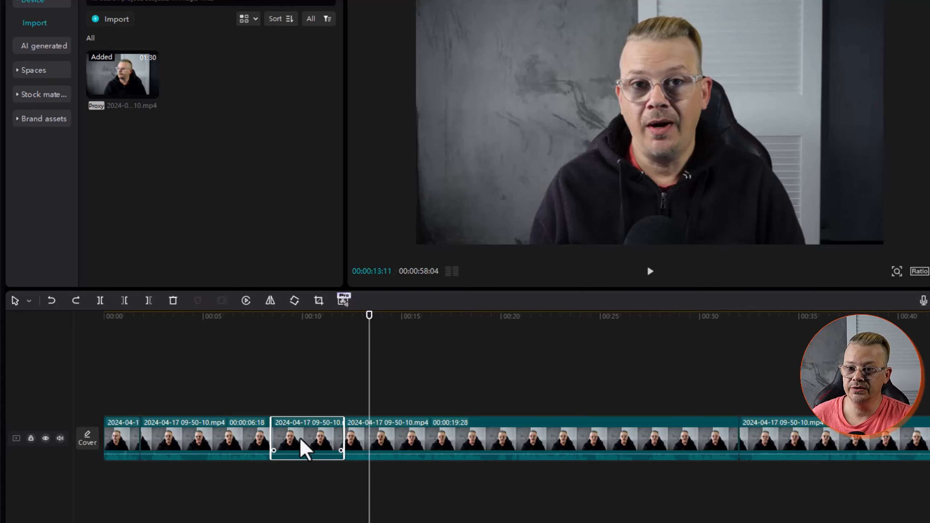
click(308, 428)
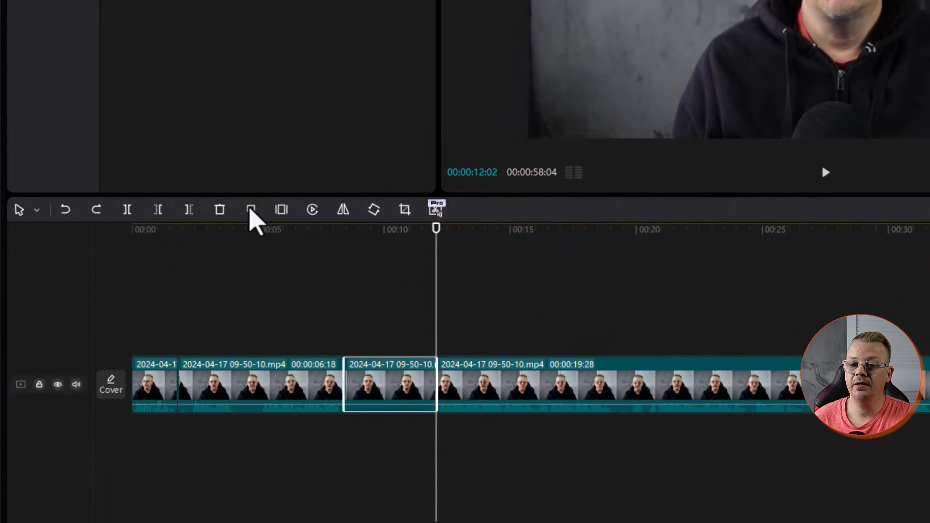
click(209, 280)
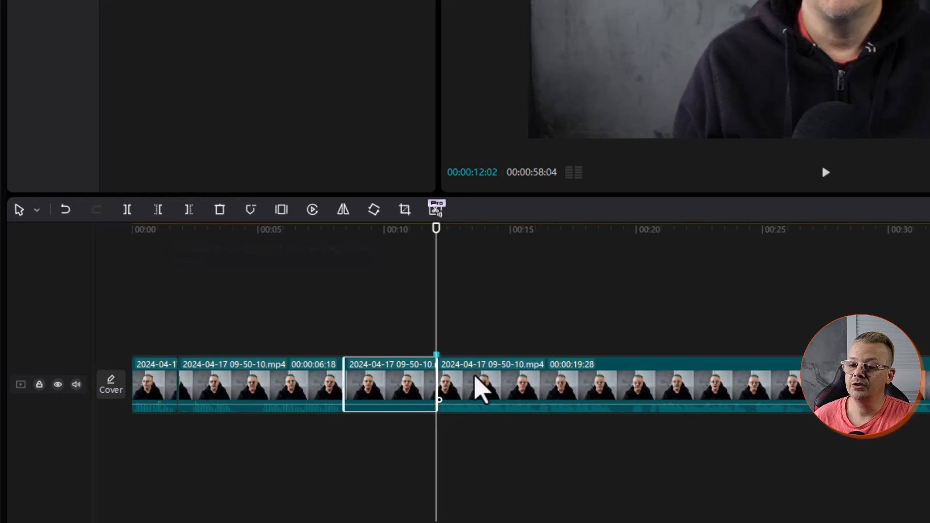
- Change the colour of the marker at the end of the third clip to red
mouse_move(440, 358)
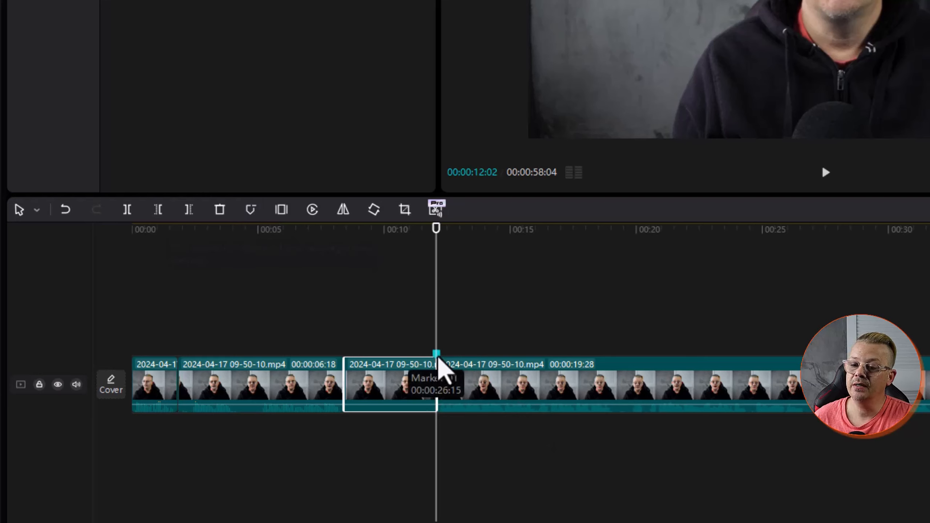
right_click(436, 356)
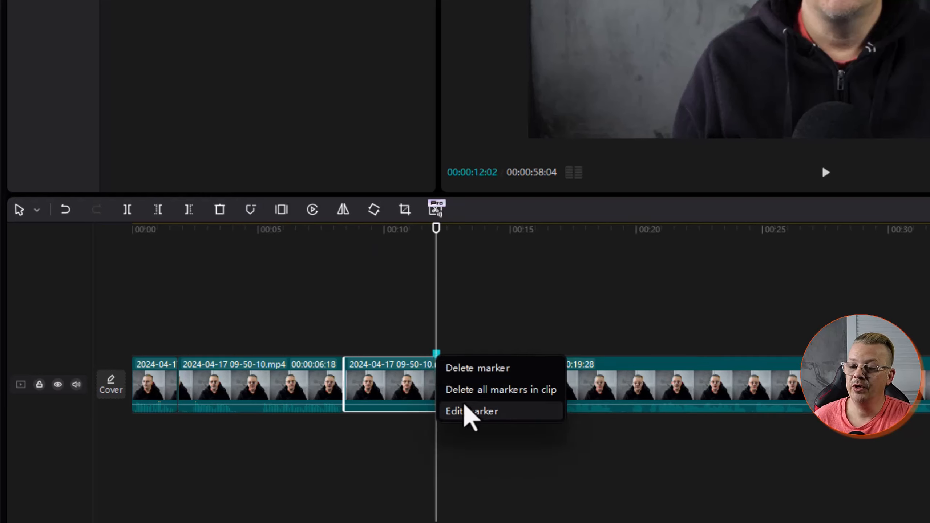
click(464, 411)
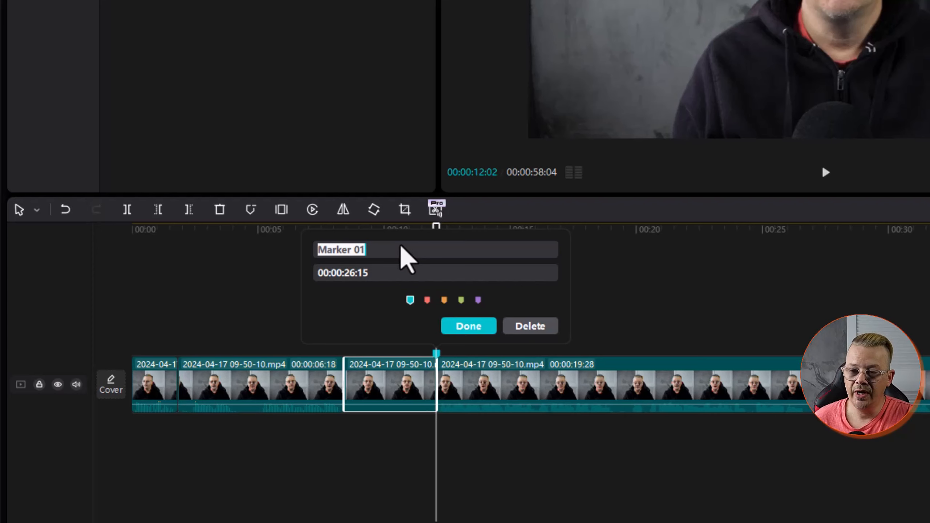
click(427, 301)
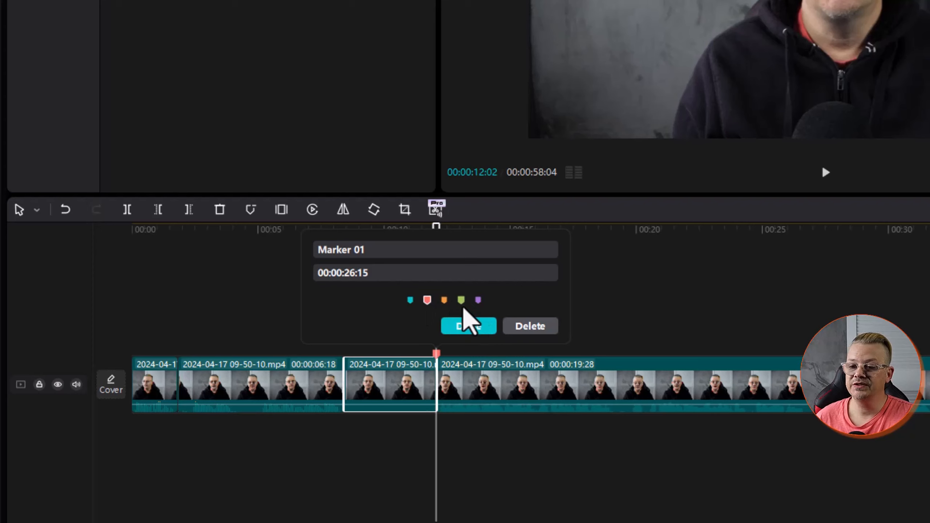
click(470, 326)
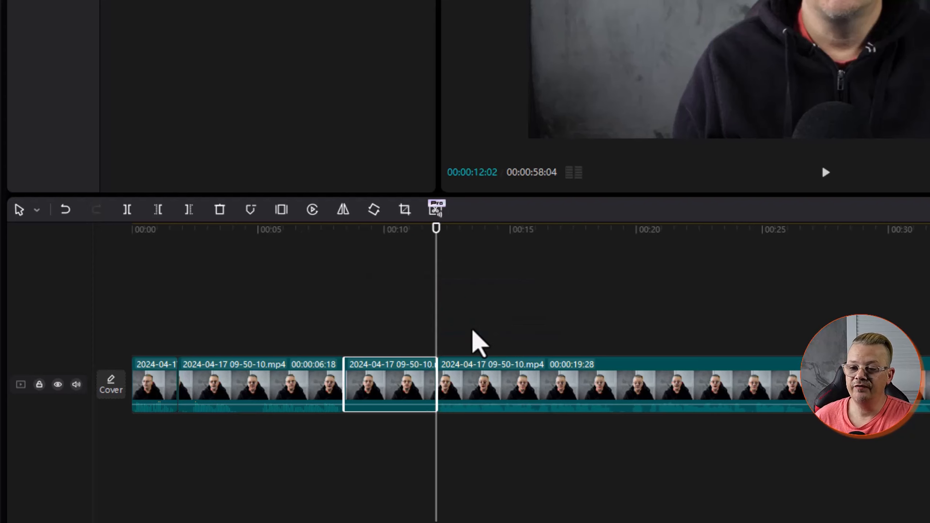
click(600, 322)
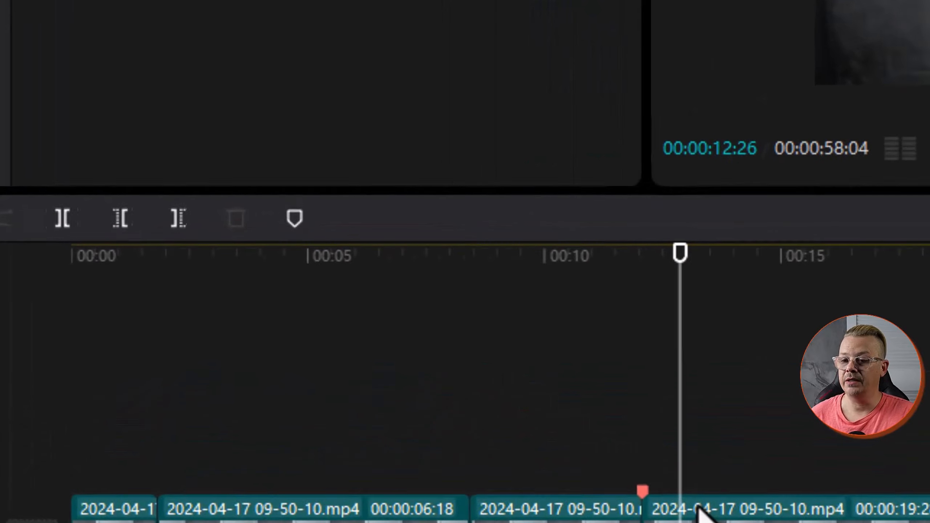
- Insert a freeze frame near the end of the fourth clip at 00:00:31:24 and scrub through it
click(467, 365)
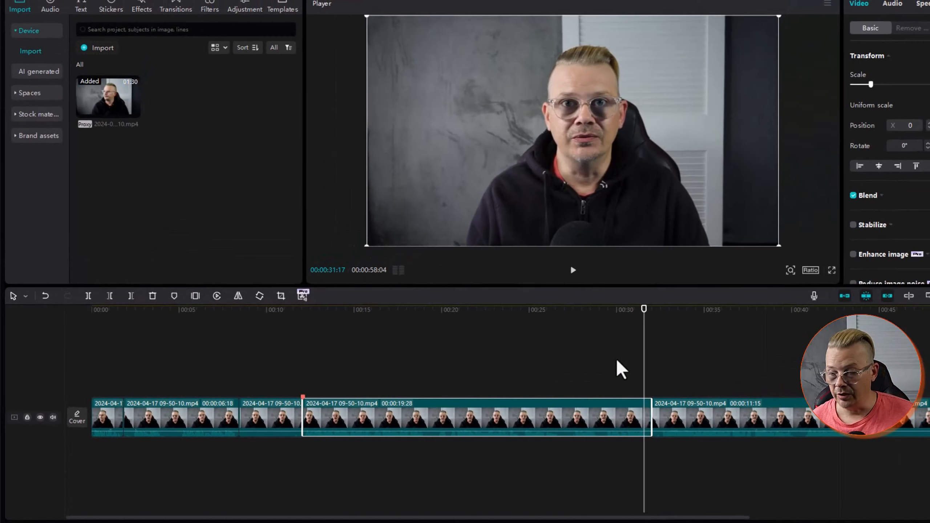
mouse_move(644, 319)
mouse_down()
mouse_move(634, 320)
mouse_move(648, 322)
mouse_up()
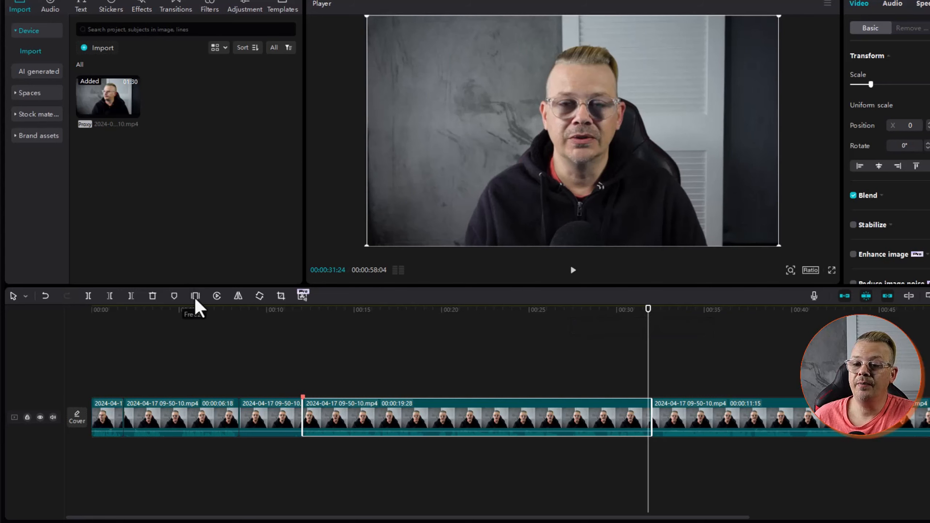
click(195, 297)
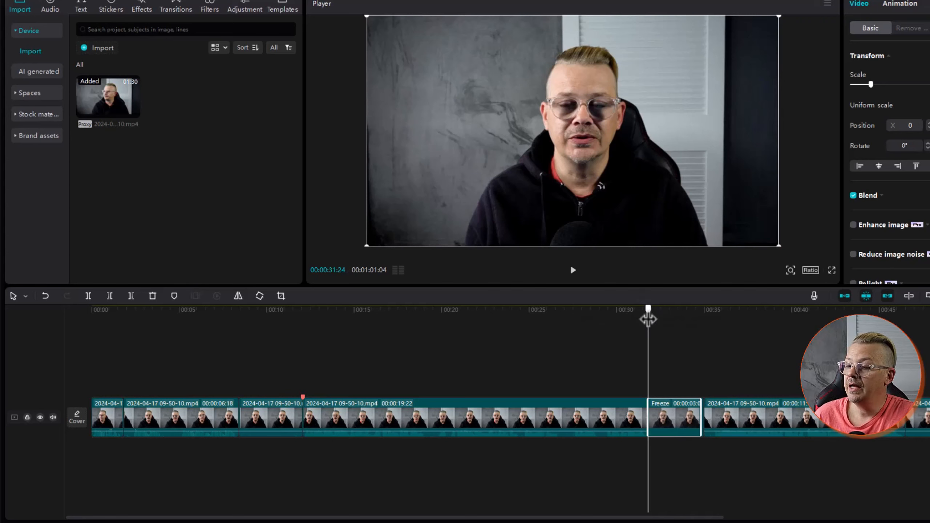
drag(648, 318, 699, 325)
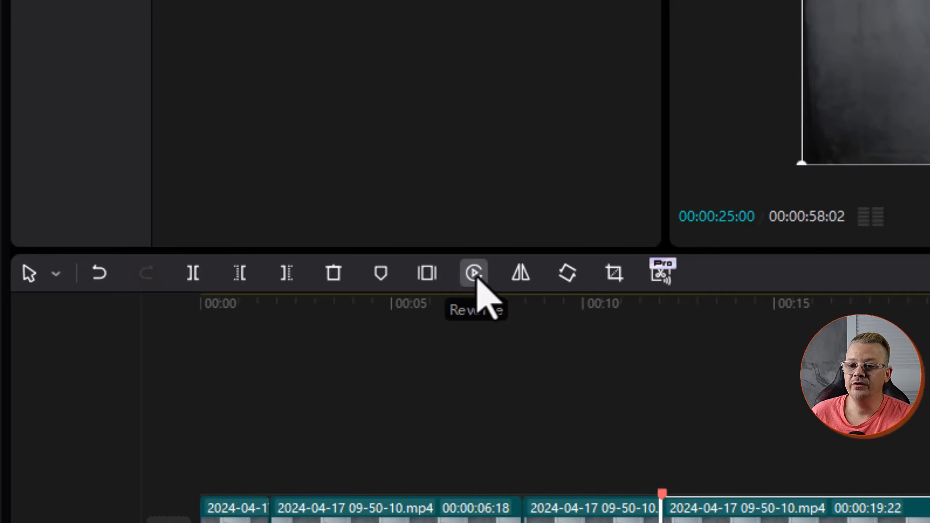
- Reverse the fourth clip and play it from 00:00:25:00 to check the result
click(475, 275)
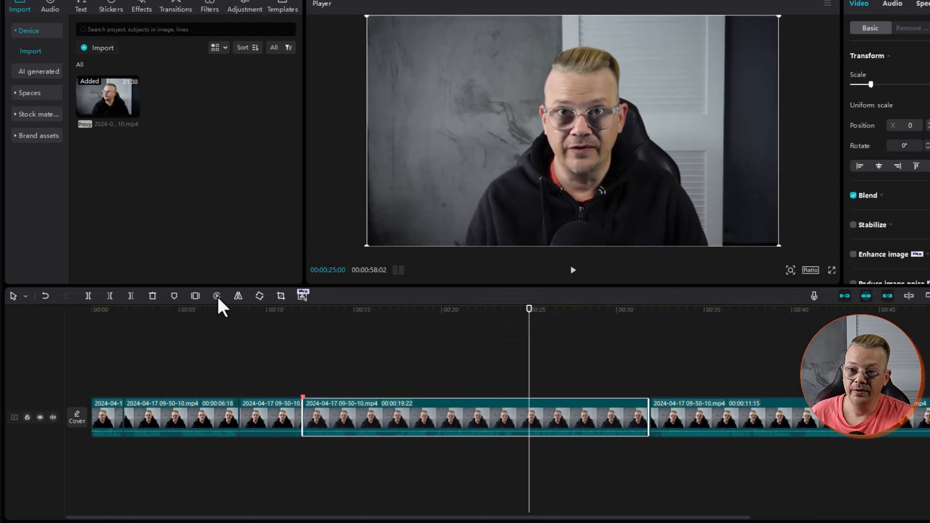
click(572, 271)
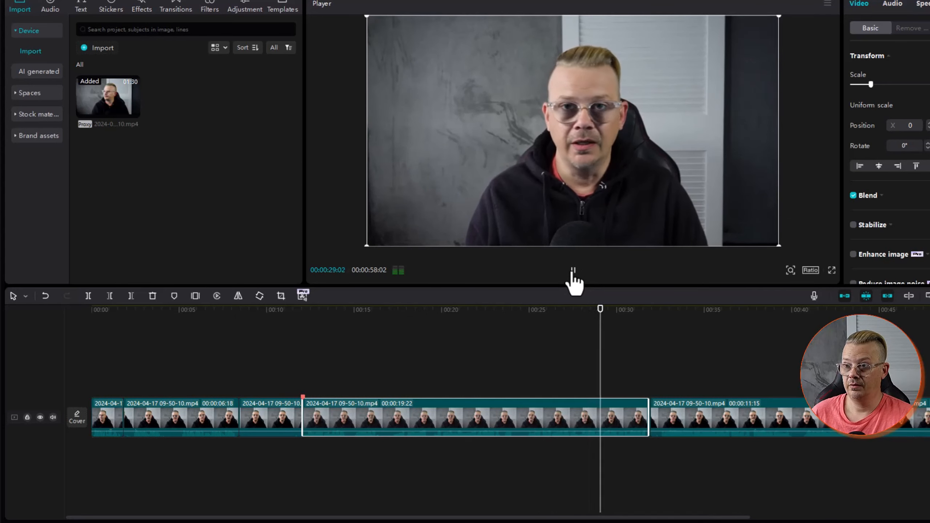
click(573, 273)
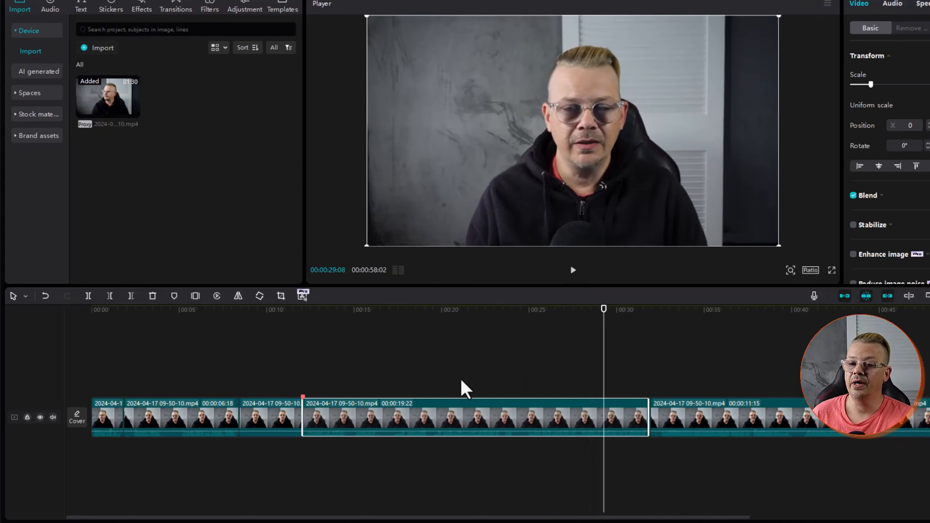
- Undo the reversal of the fourth clip and mirror the clip's picture horizontally
click(45, 296)
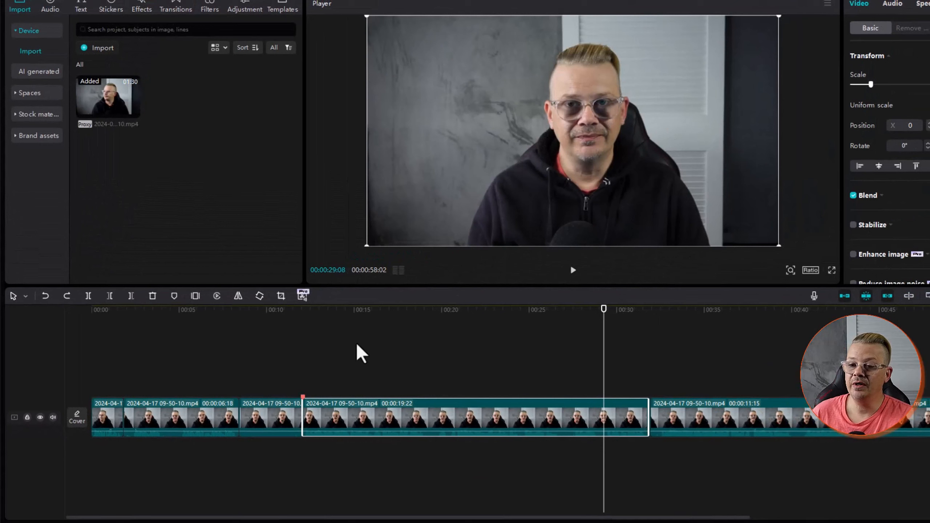
click(238, 296)
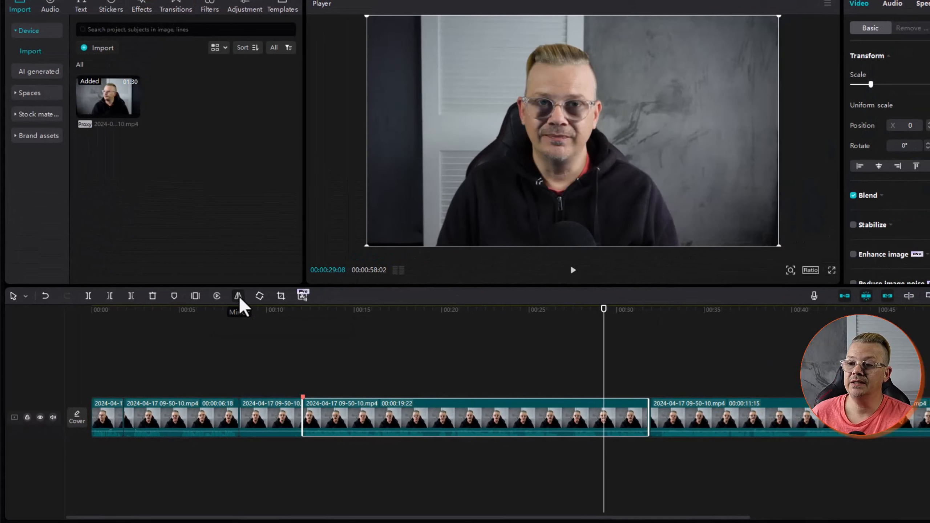
click(494, 359)
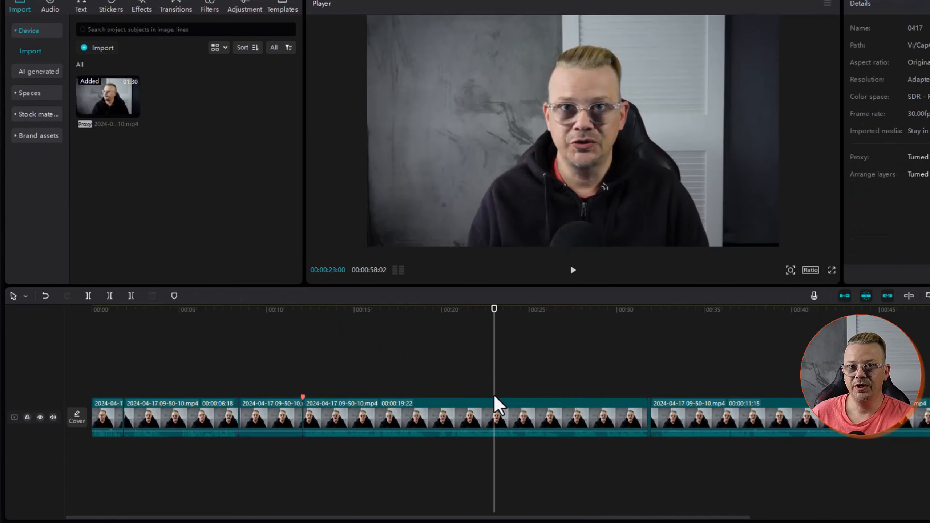
click(483, 429)
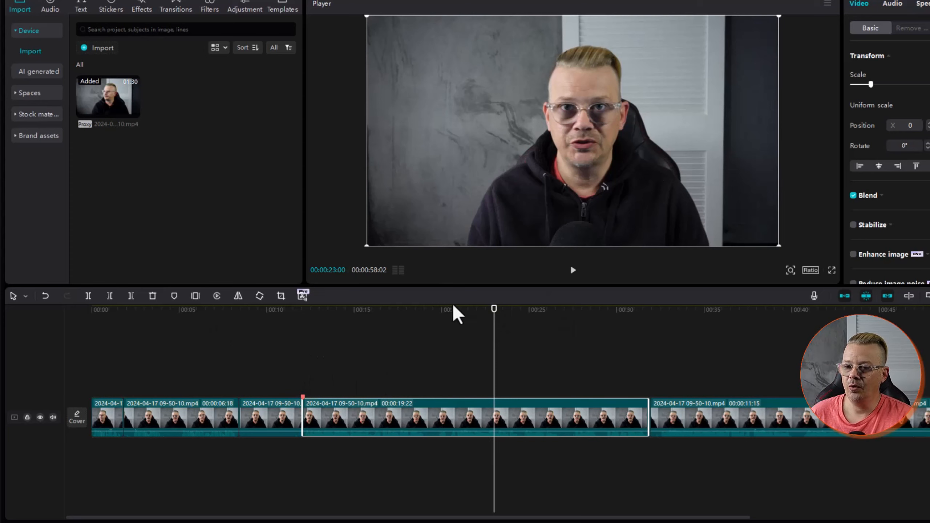
- Enlarge the second clip's picture by raising its scale, preview it at 00:00:05:23, and undo the scaling
click(224, 425)
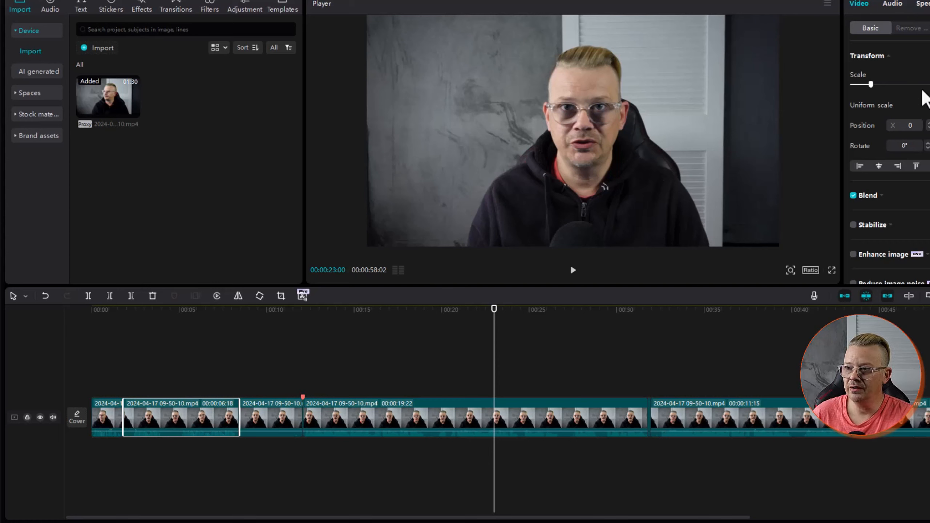
drag(871, 84, 927, 85)
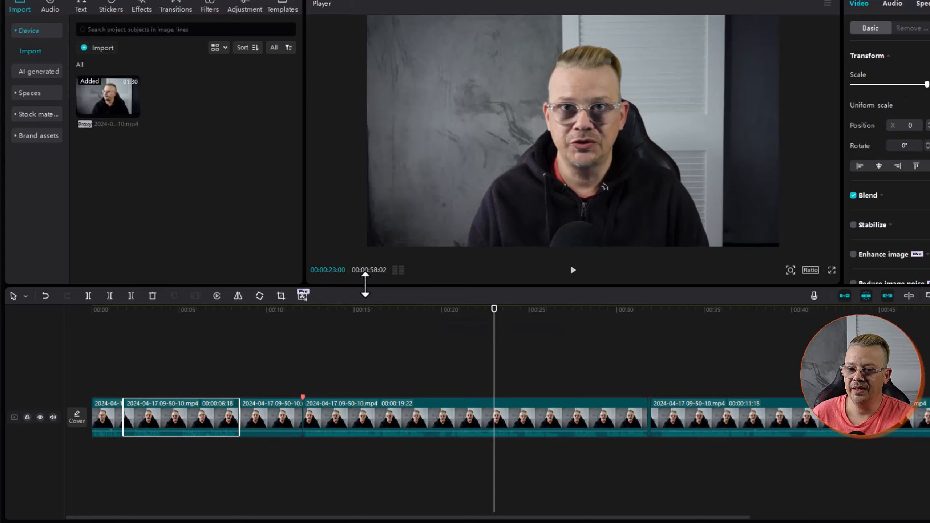
click(192, 324)
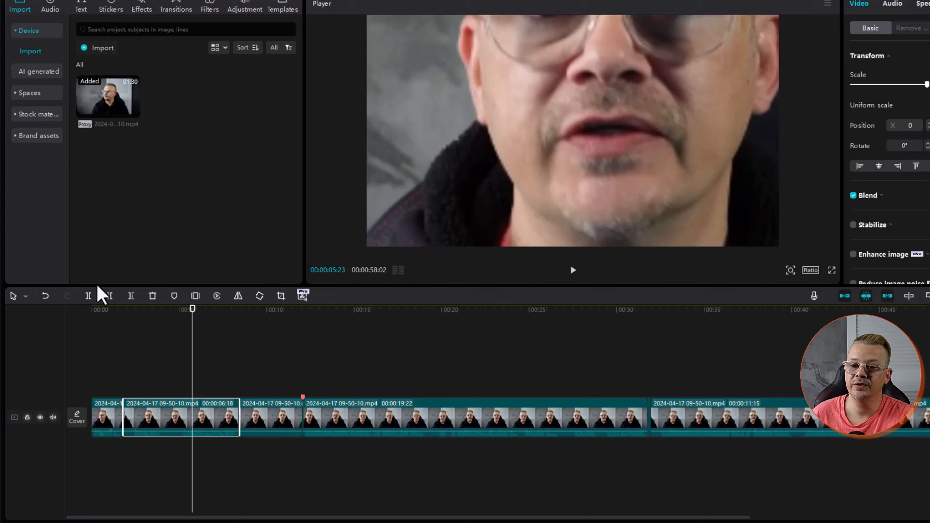
click(45, 296)
- Rotate the fourth clip at 00:00:24:08 in quarter turns to 450°, and turn it freehand back upright to 360°
click(516, 311)
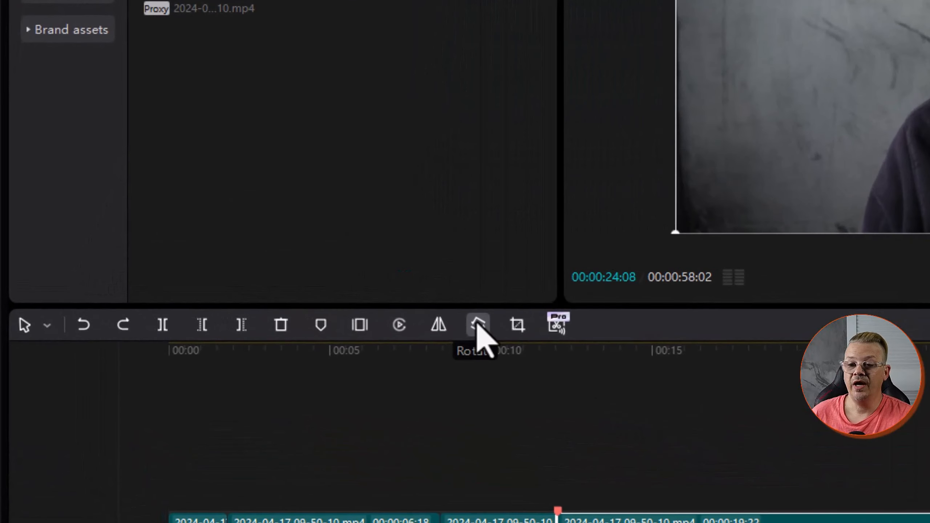
click(477, 324)
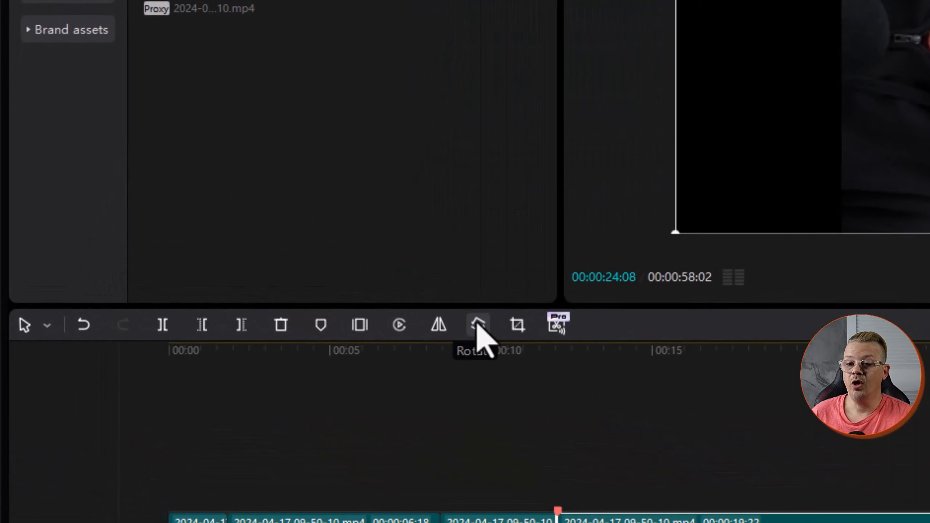
click(477, 324)
click(477, 324)
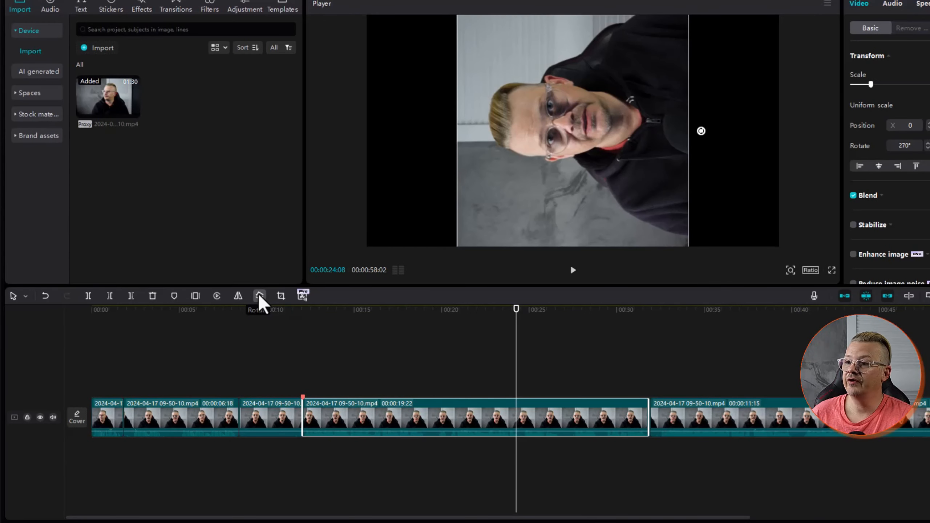
click(260, 297)
click(260, 296)
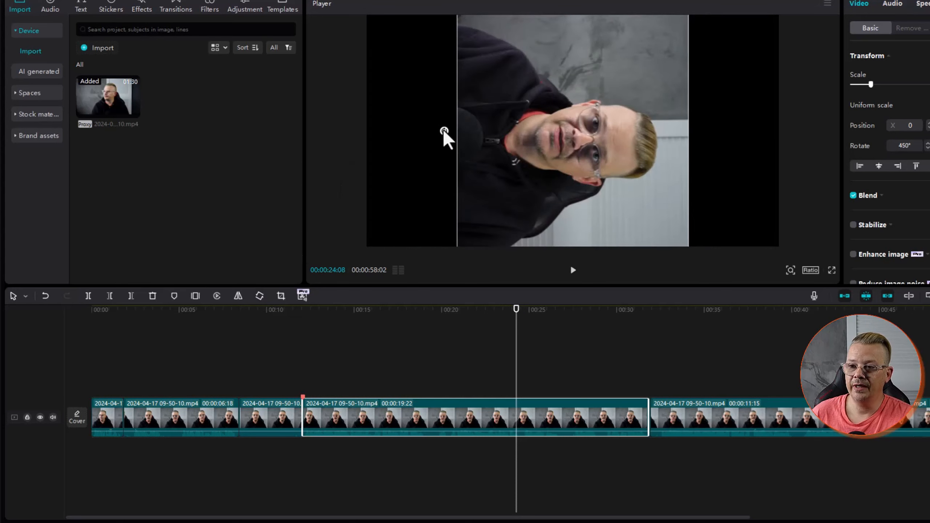
drag(445, 130, 573, 247)
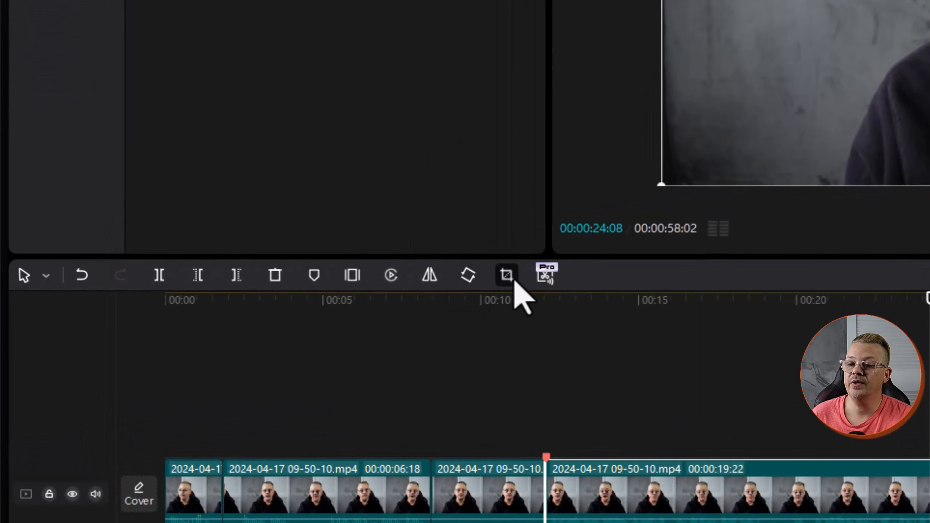
- Start cropping the fourth clip with a 9:16 crop ratio and shift the crop frame to centre the speaker
click(289, 294)
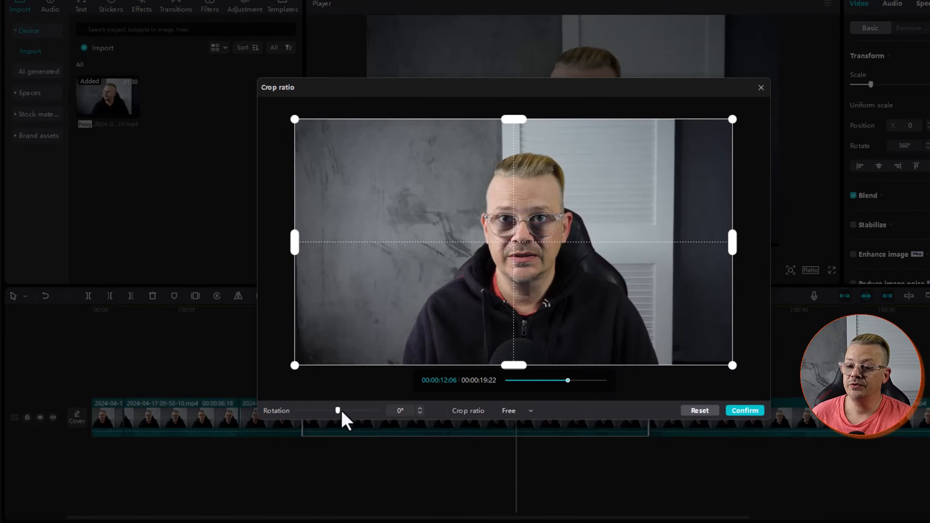
drag(337, 411, 338, 411)
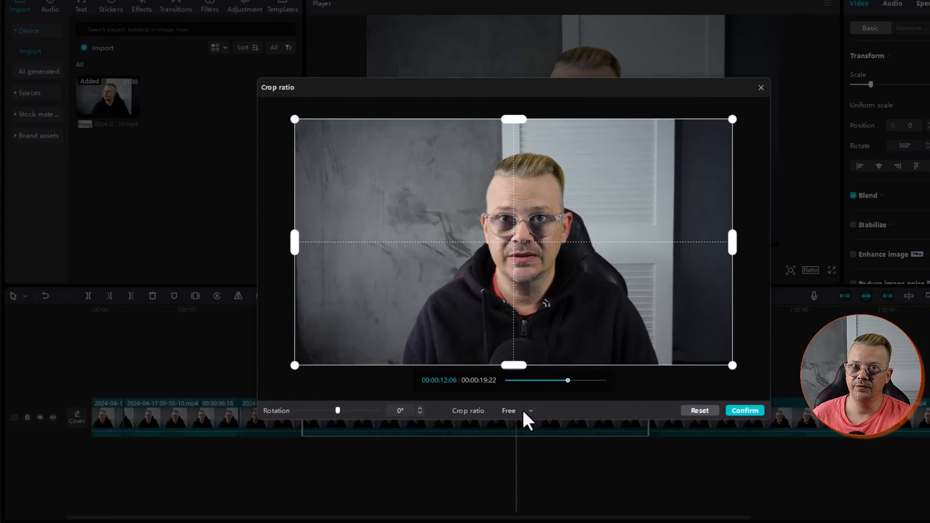
click(523, 409)
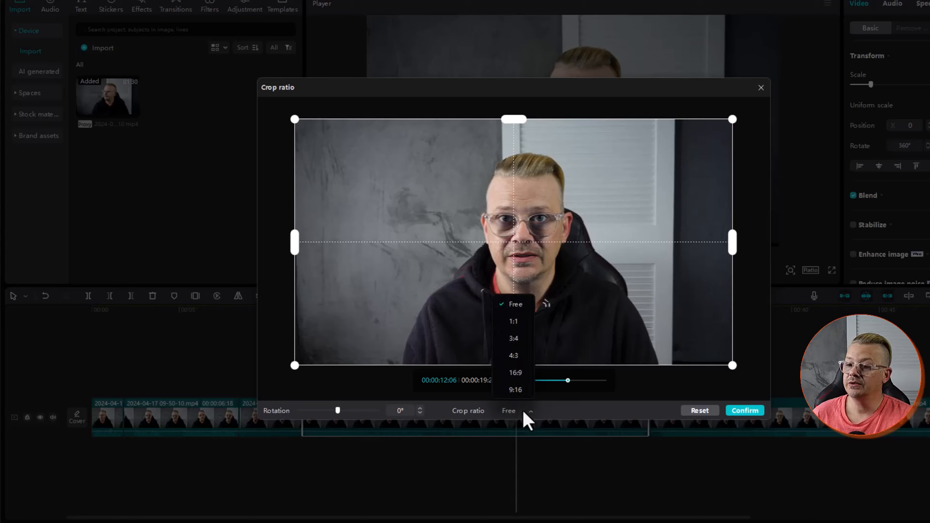
click(523, 391)
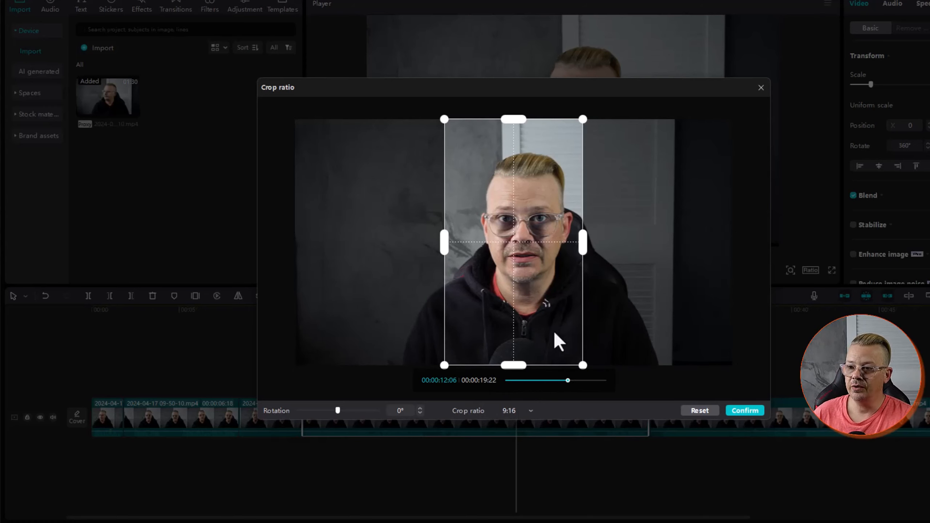
mouse_move(547, 306)
mouse_down()
mouse_move(568, 310)
mouse_move(554, 301)
mouse_move(560, 310)
mouse_up()
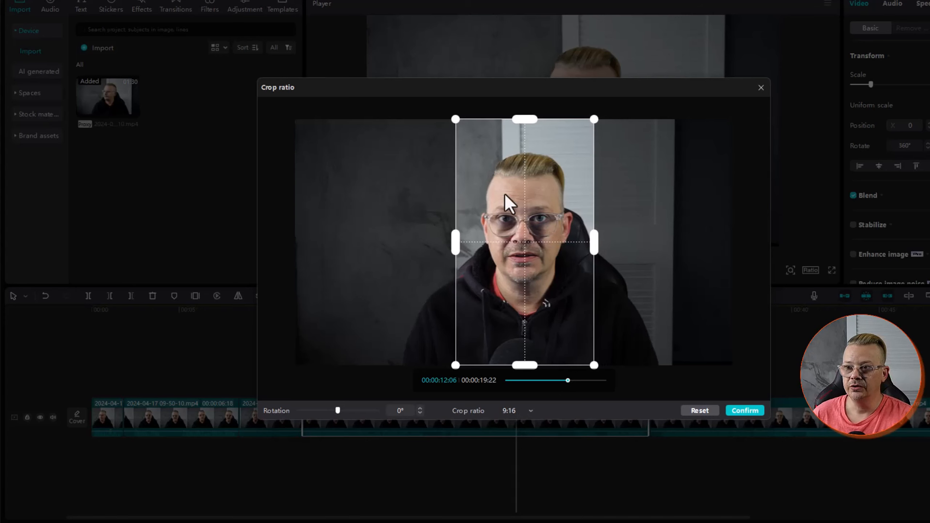
mouse_move(550, 326)
mouse_down()
mouse_move(591, 333)
mouse_move(331, 310)
mouse_move(481, 337)
mouse_move(554, 339)
mouse_up()
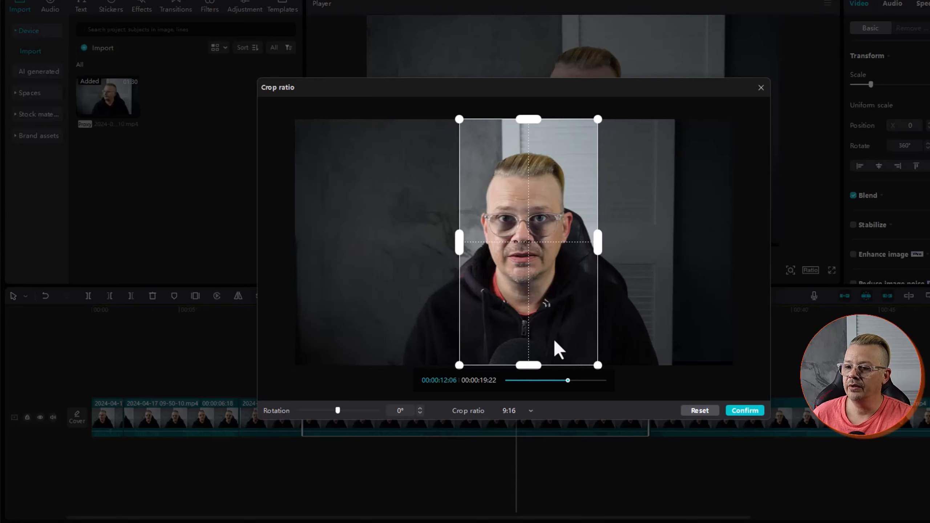
- Set the crop ratio to Free, crop in the frame's left and top edges, and reset the crop
click(525, 413)
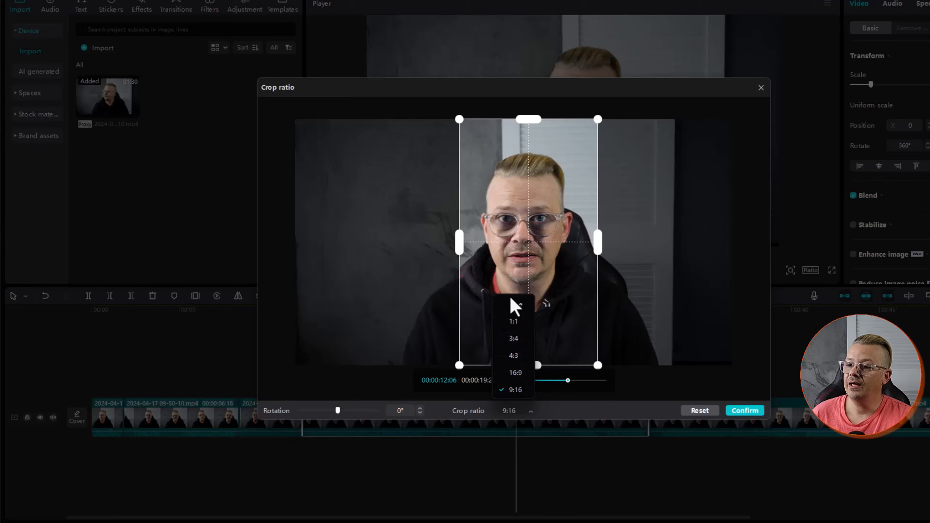
click(513, 305)
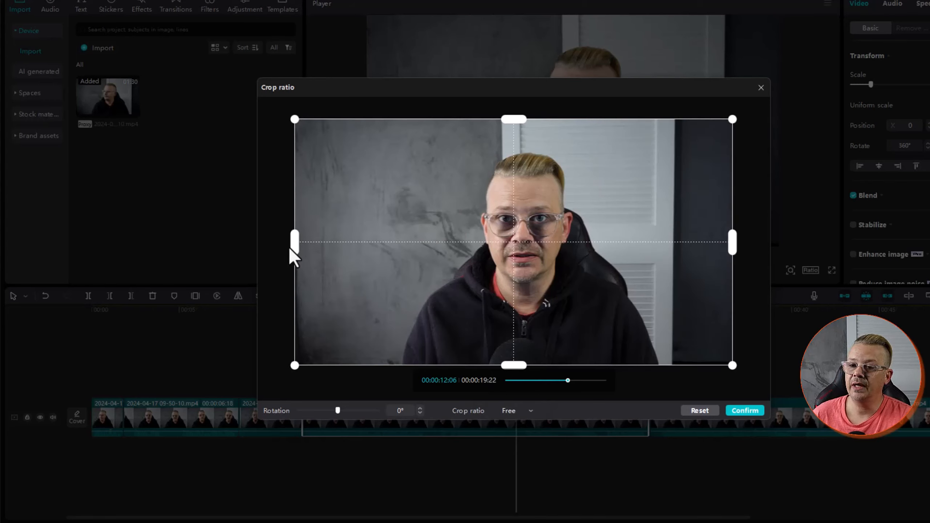
drag(291, 253, 318, 250)
drag(524, 121, 524, 156)
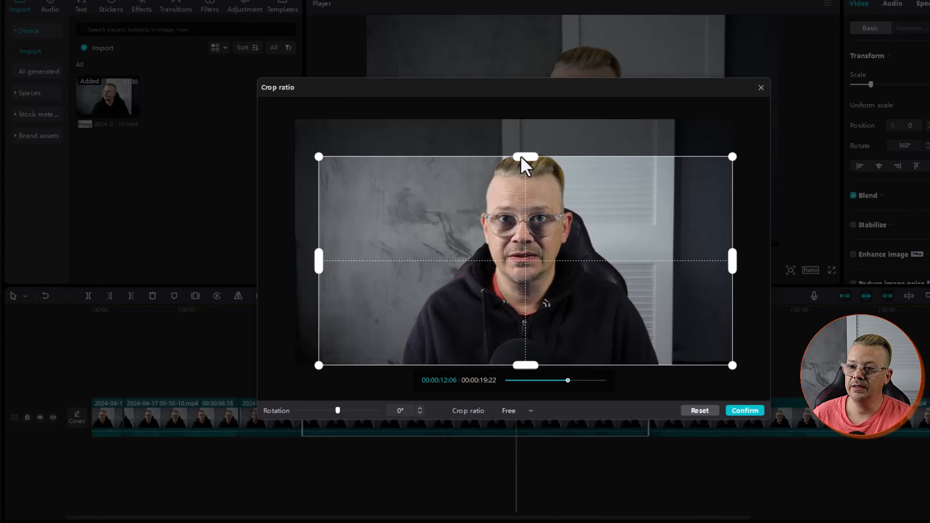
drag(323, 158, 319, 161)
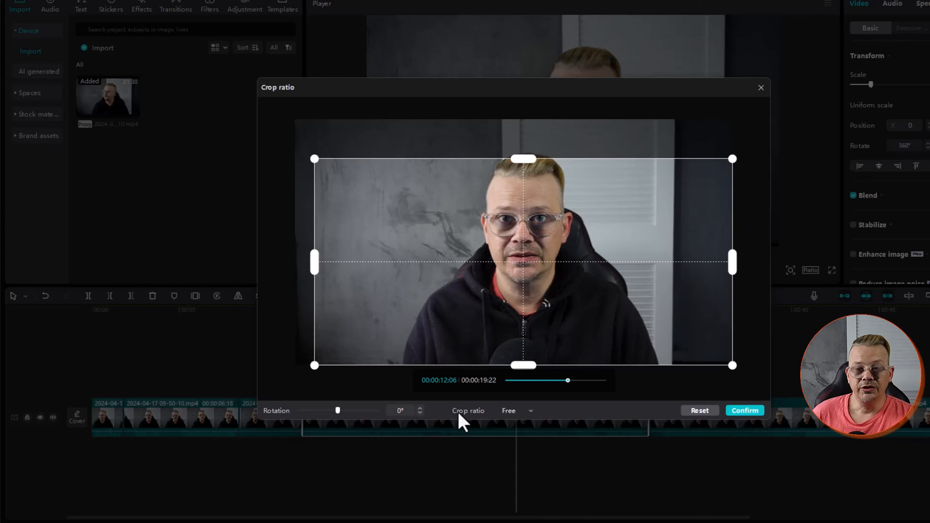
click(707, 412)
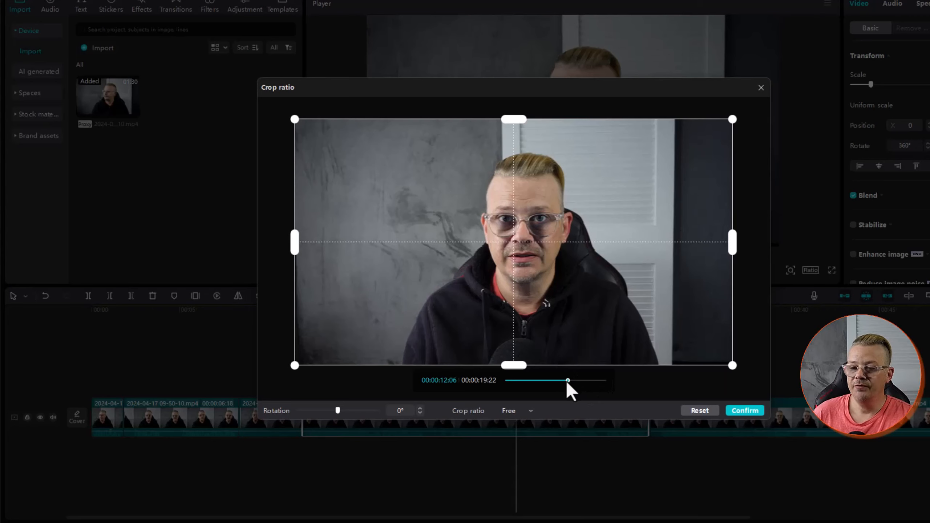
drag(567, 382, 589, 383)
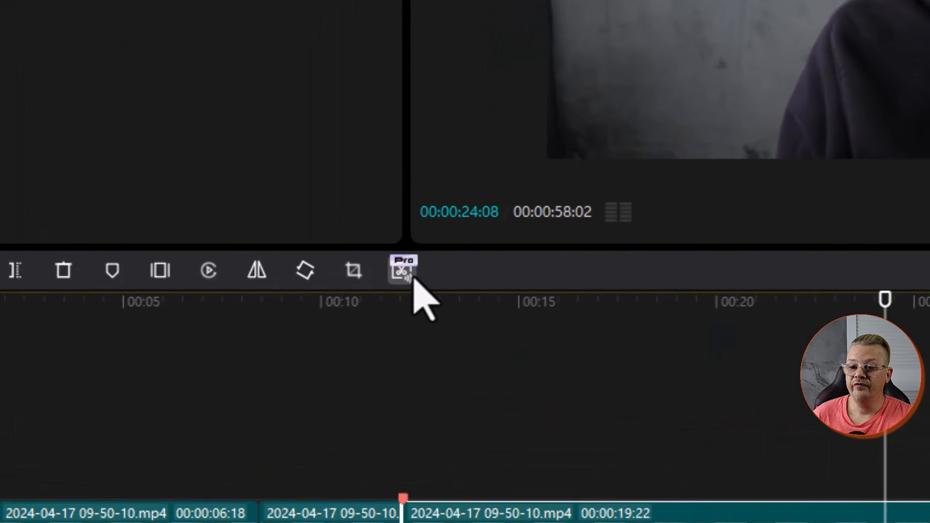
- Analyse the fourth clip for filler words and review the detected filler words, pauses and repeats
click(448, 269)
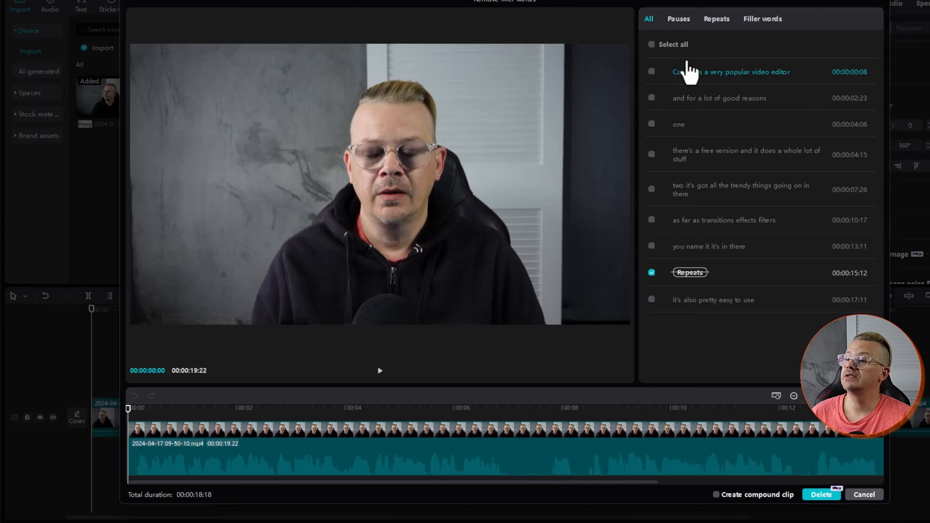
click(763, 19)
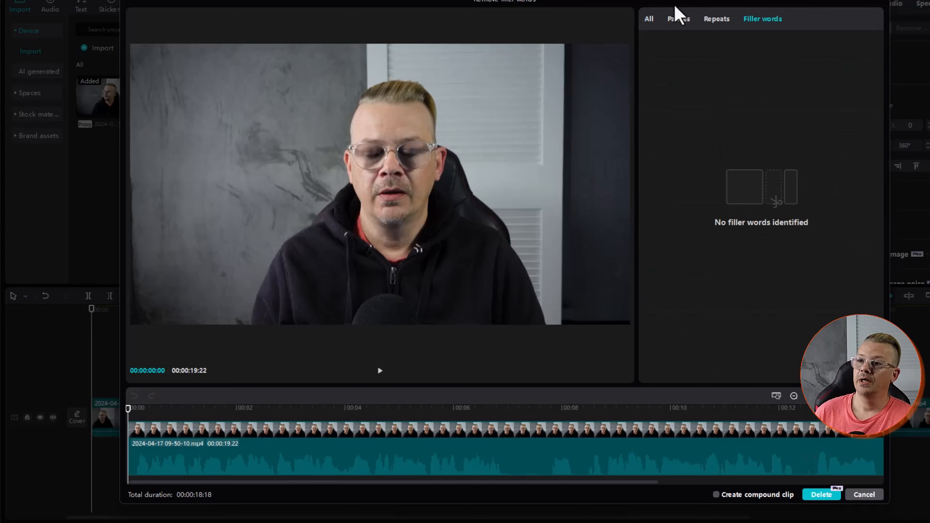
click(650, 20)
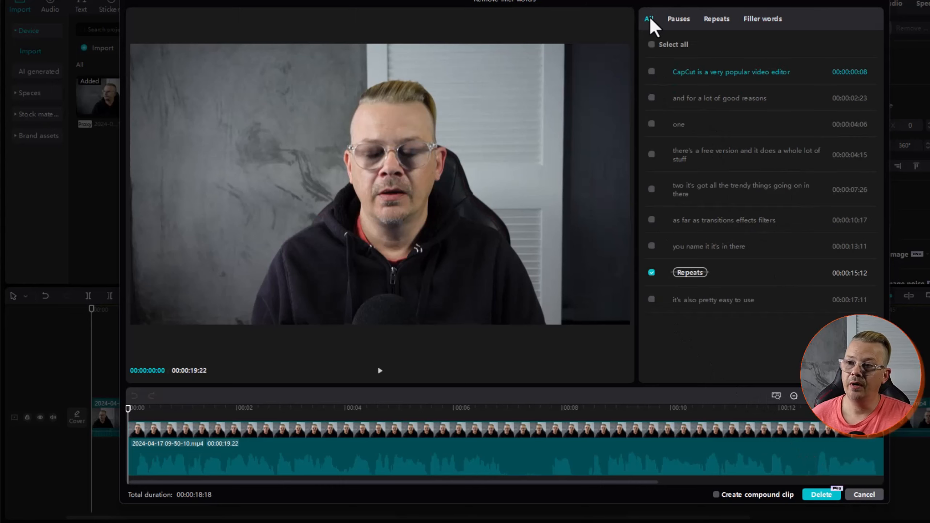
click(679, 18)
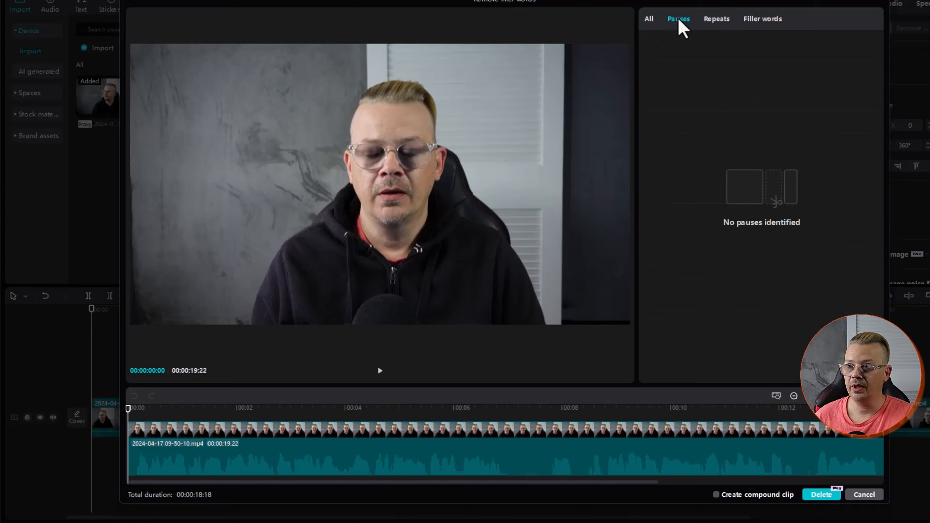
click(717, 20)
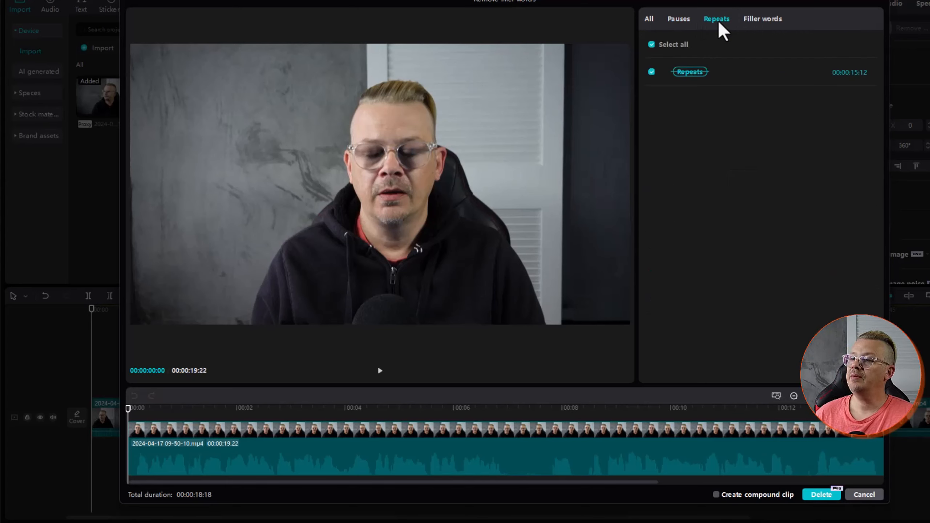
- Unmark the detected repeat at 00:00:15:12 and play the clip from 00:00:15:11 to hear that passage
click(652, 78)
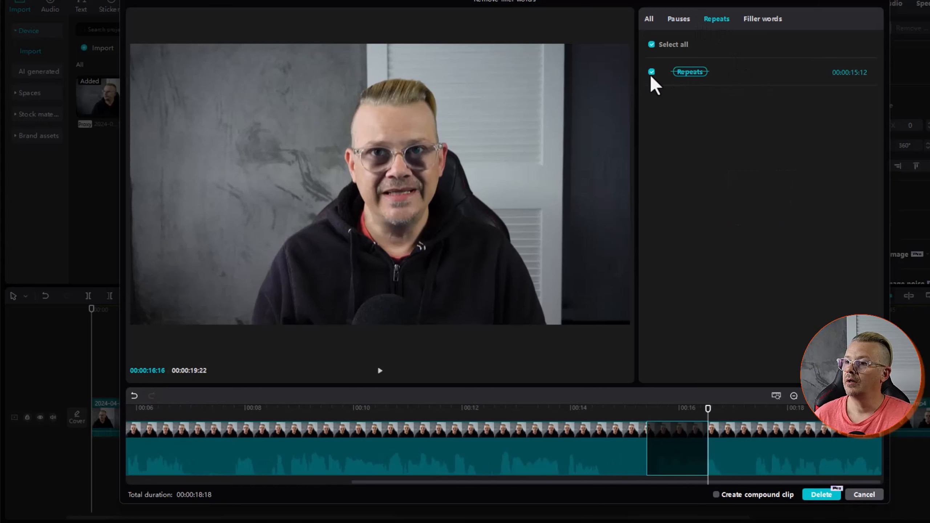
click(656, 418)
click(652, 72)
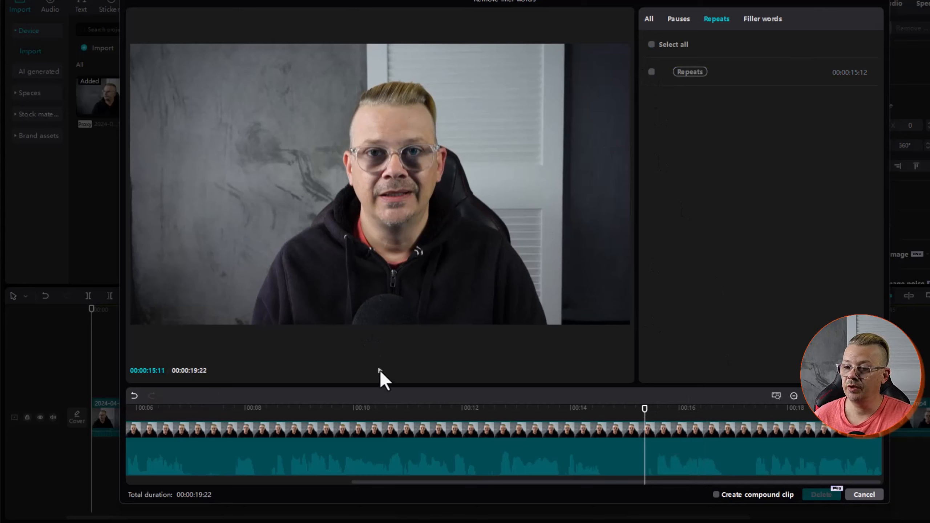
click(379, 370)
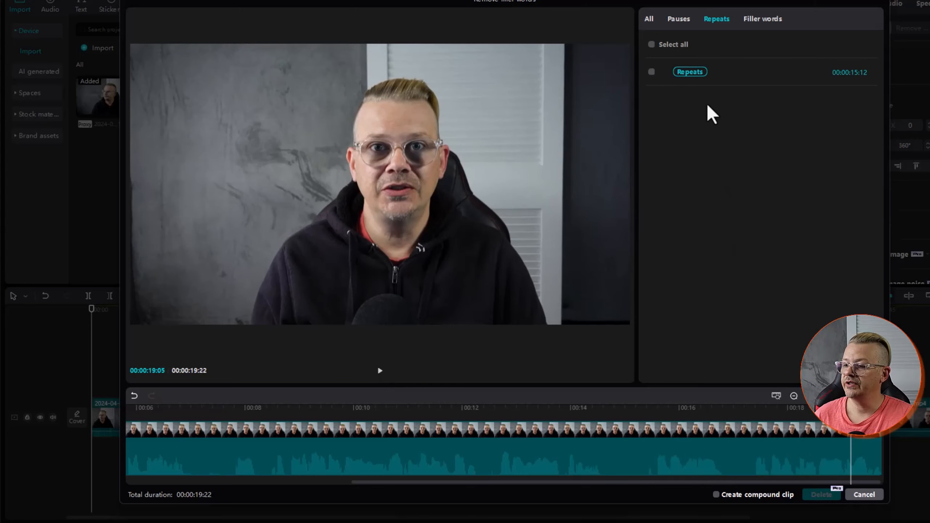
- Mark the repeat for removal again, extend its end to 00:00:16:29, and delete the marked section
click(651, 73)
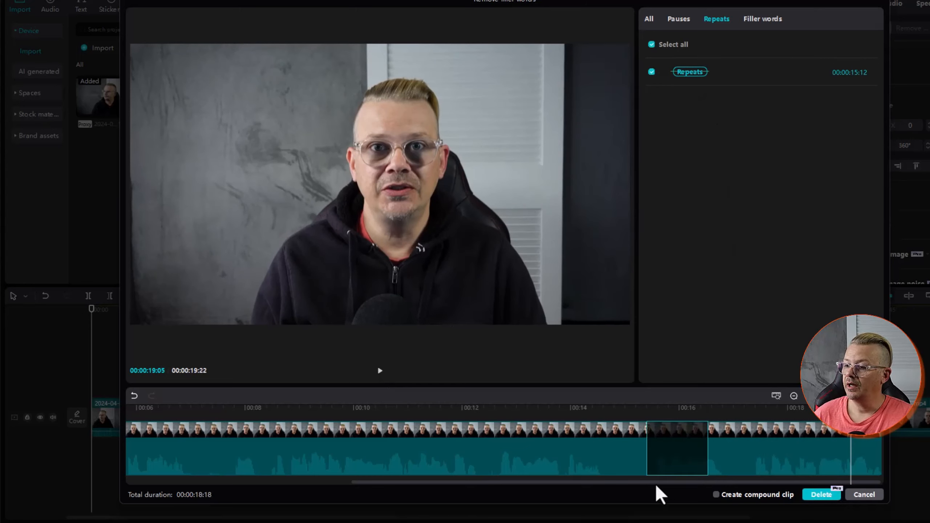
drag(709, 454, 731, 453)
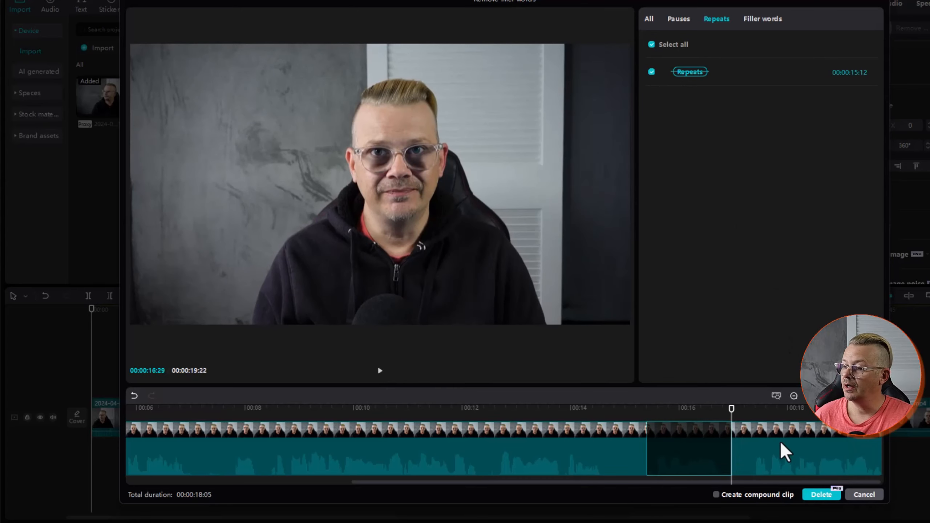
click(821, 495)
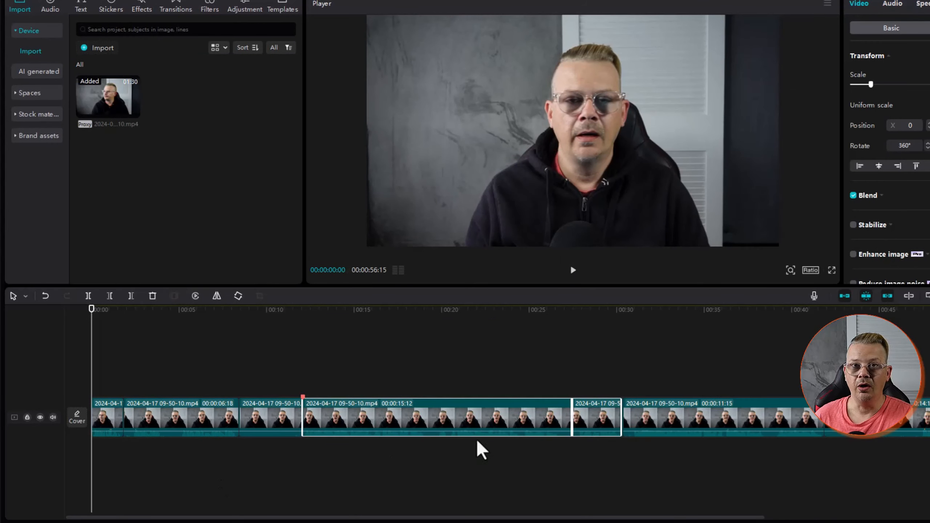
- Deselect the clips, place the playhead at 00:00:25:25 and open the voice-over recording option
click(648, 419)
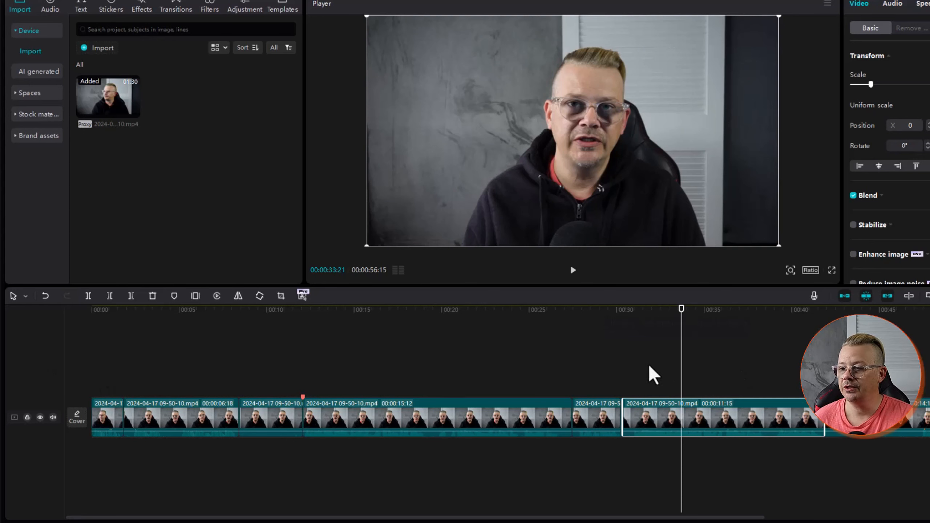
click(584, 378)
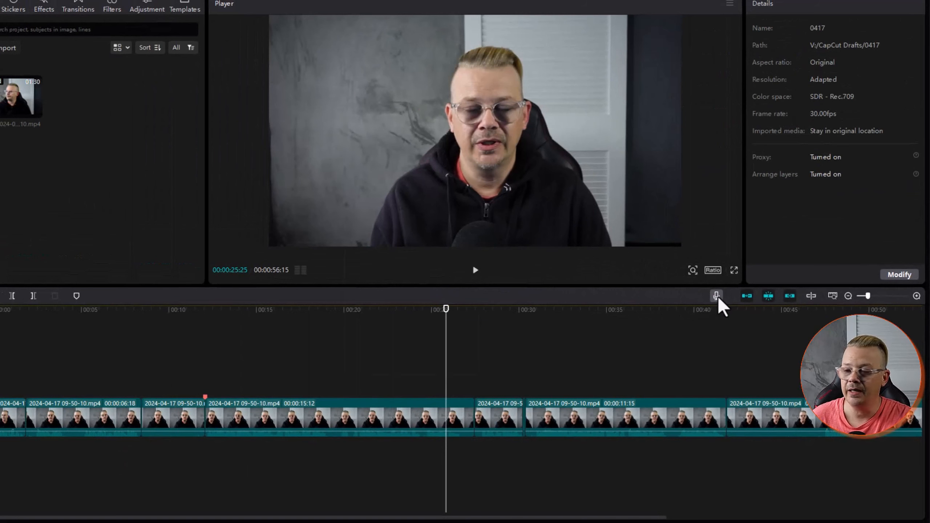
click(716, 297)
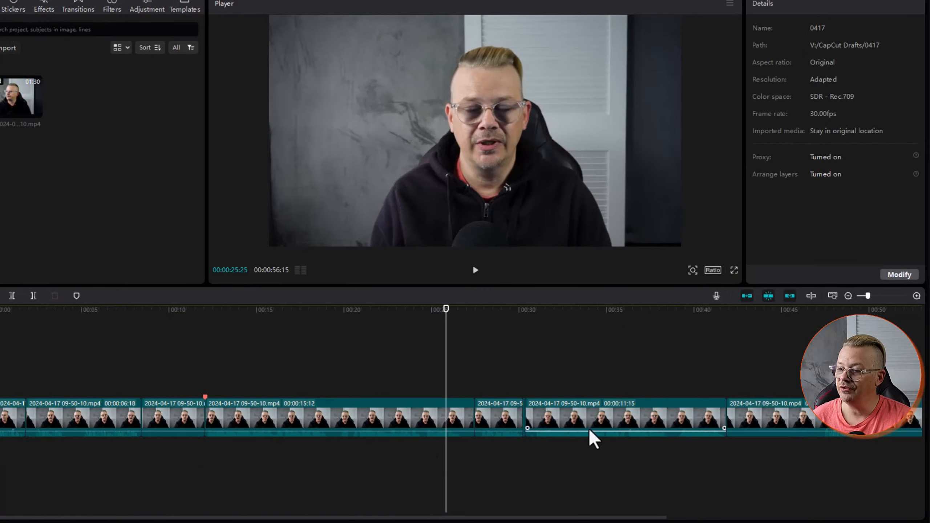
- Move the 11:15 and 14:19 clips onto two separate tracks above the main one and turn off the main track magnet
drag(596, 423, 270, 380)
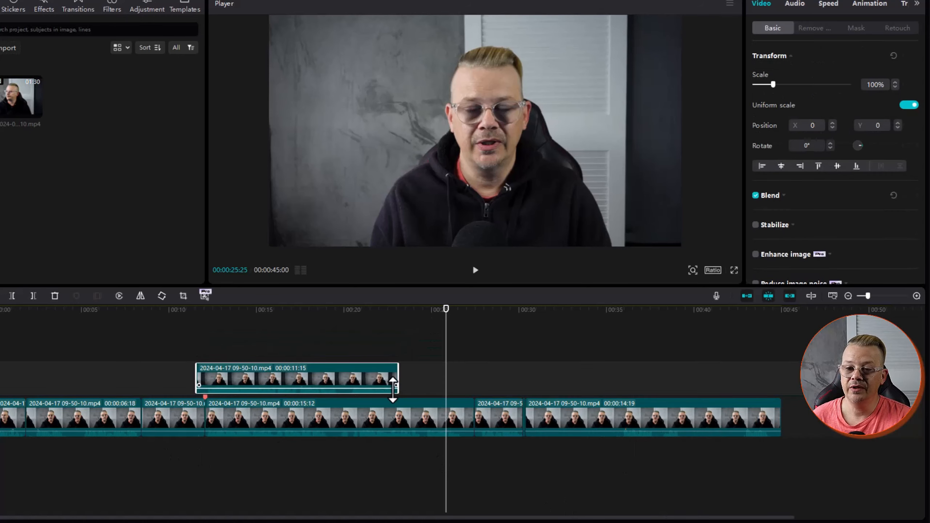
drag(597, 422, 65, 346)
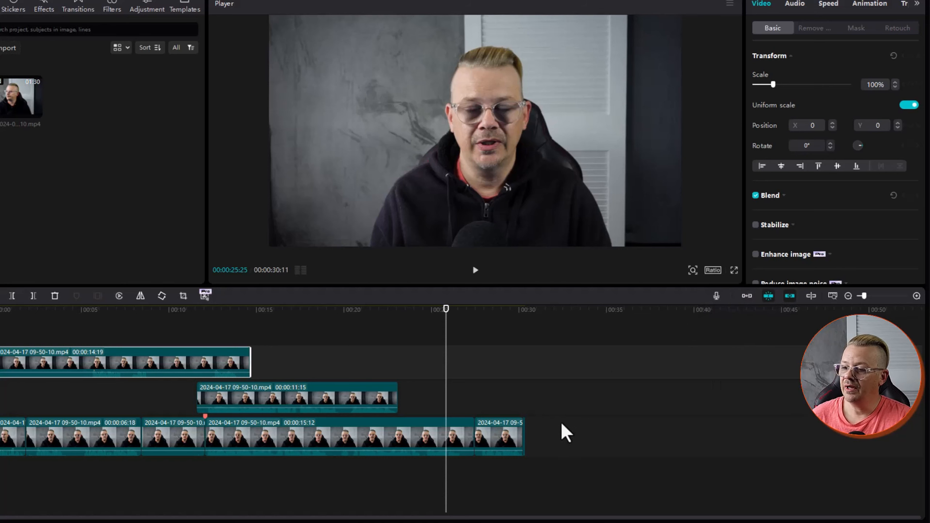
- Spread the clips with gaps: the last main-track clip to about 00:35, the 15:12 clip to about 00:14, the upper 11:15 clip to about 00:02
drag(507, 447, 639, 444)
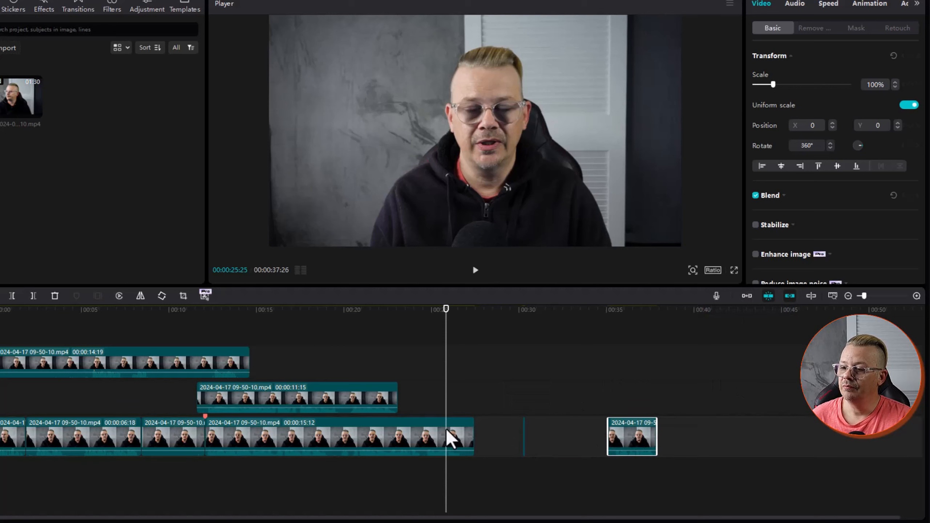
drag(428, 440, 462, 442)
drag(353, 401, 181, 399)
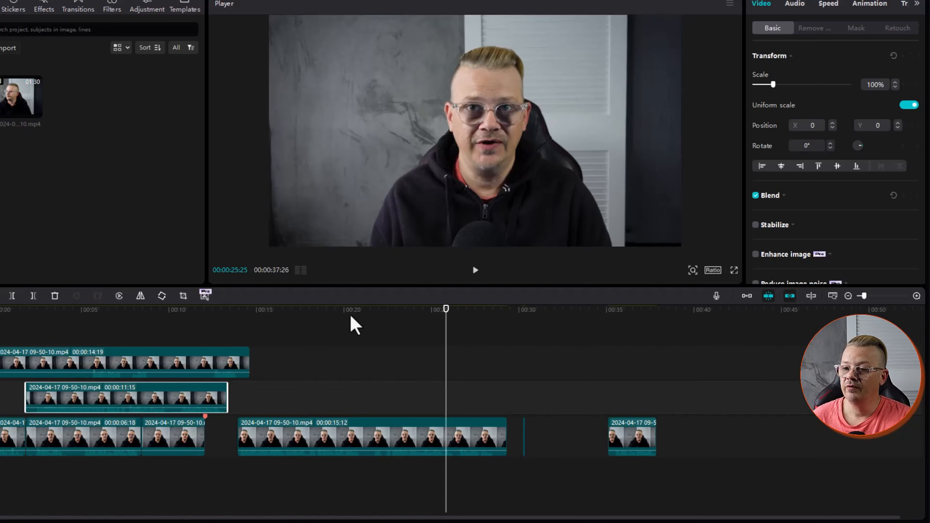
- Split the 15:12 clip at about 00:00:21 and trim the start of its second part to 00:00:21:18
click(371, 311)
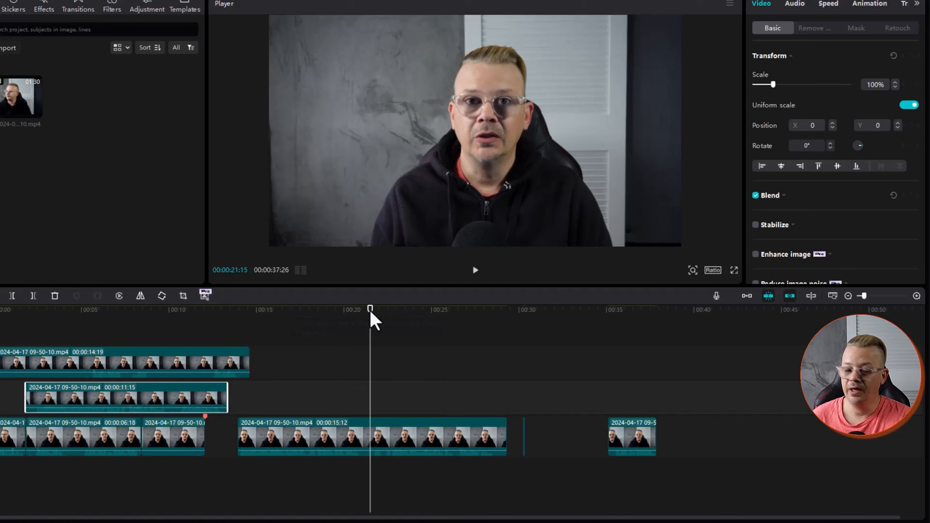
click(349, 312)
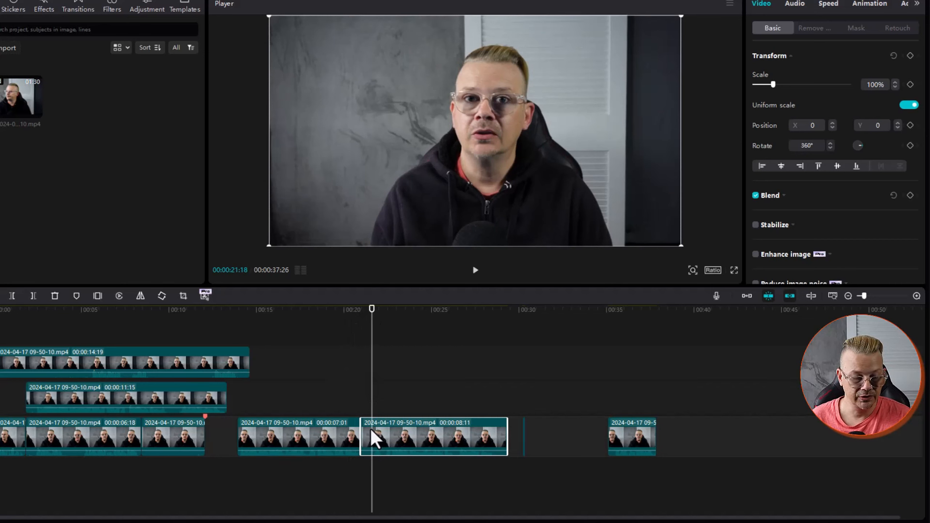
drag(367, 442, 368, 443)
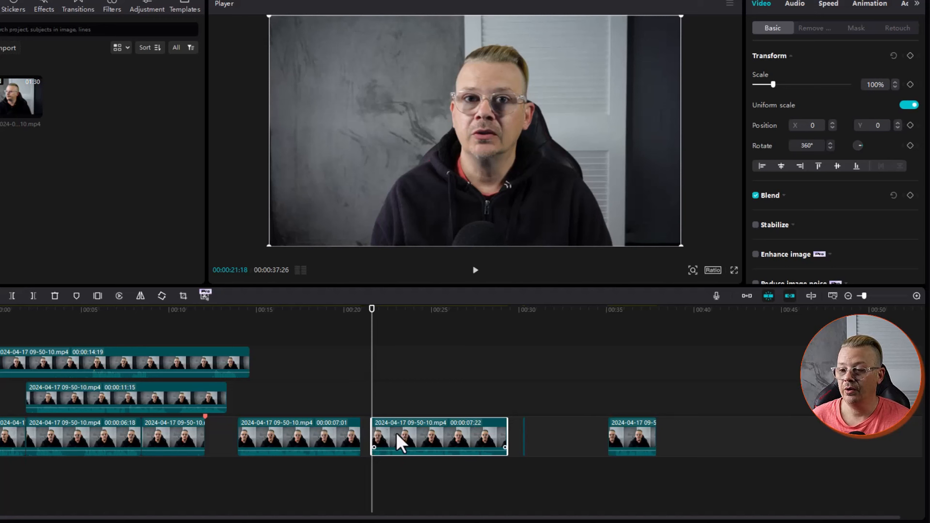
- Select the second part with all main-track clips after it and move them together to close the gap
drag(419, 400, 637, 447)
drag(415, 442, 401, 441)
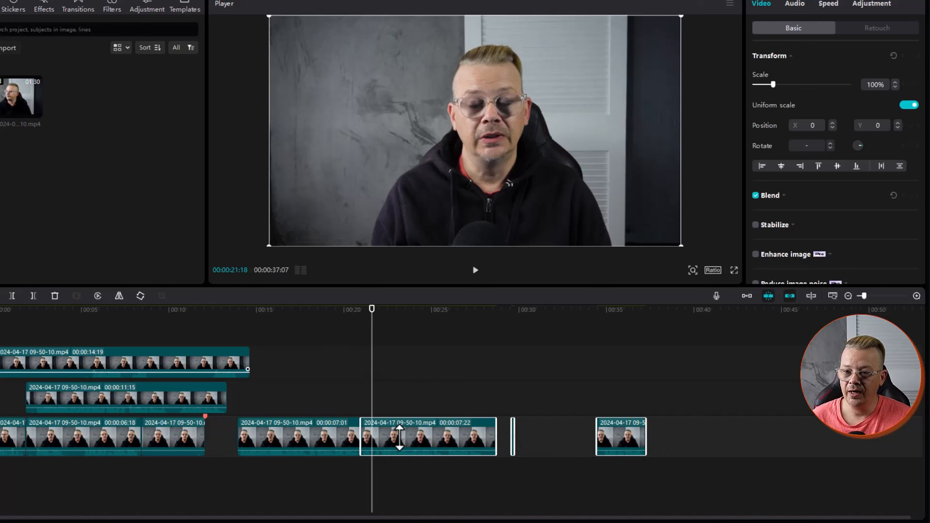
- Move the upper 11:15 clip to about 00:00:22 and trim its end to line up with the 7:22 clip below
drag(123, 396, 478, 403)
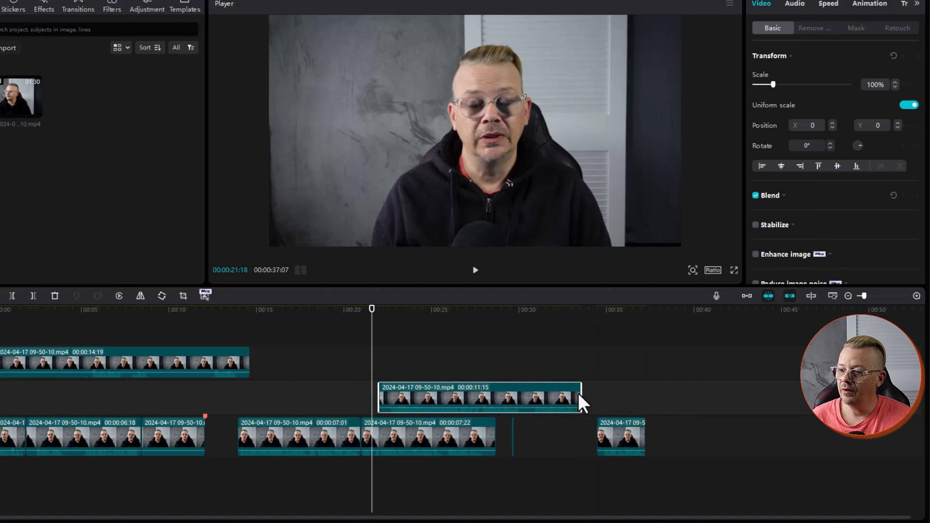
drag(580, 400, 494, 403)
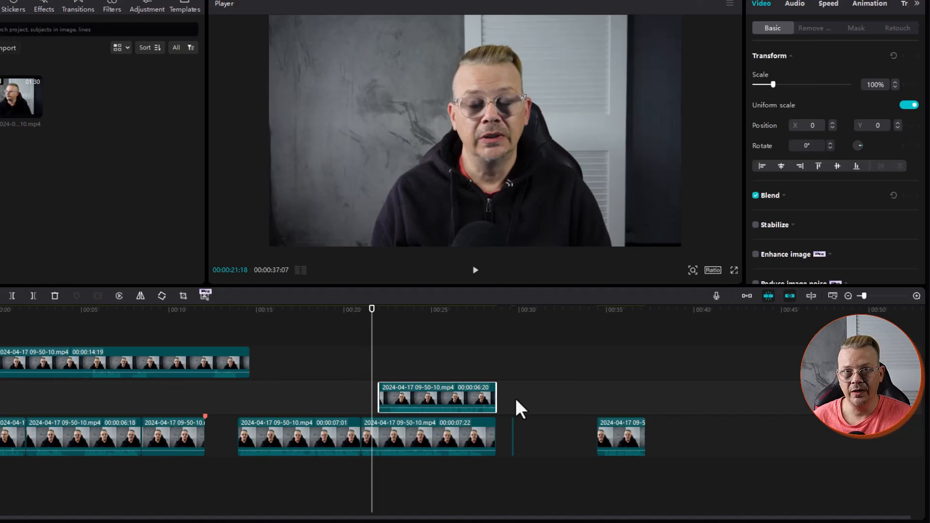
- Shift the 7:01 clip, snap it to the end of the 3:19 clip, and pull it away again
drag(333, 431, 322, 432)
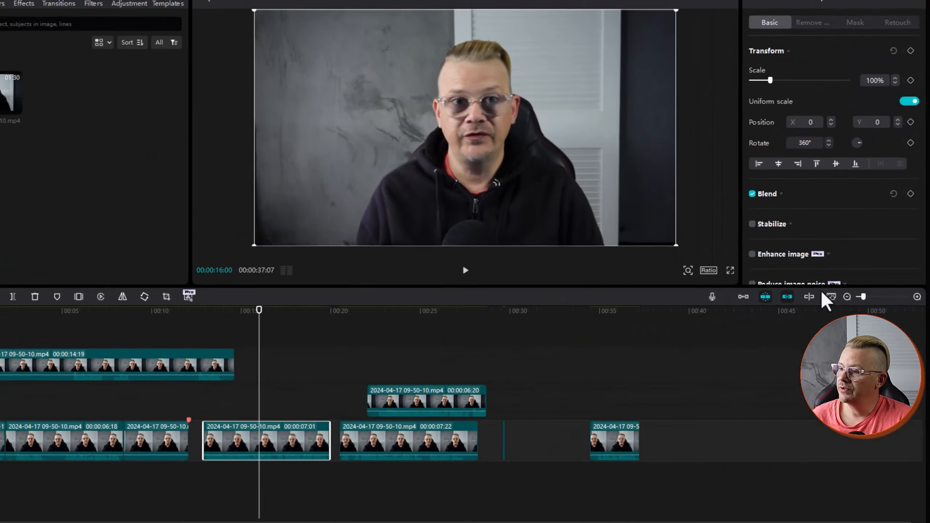
click(916, 296)
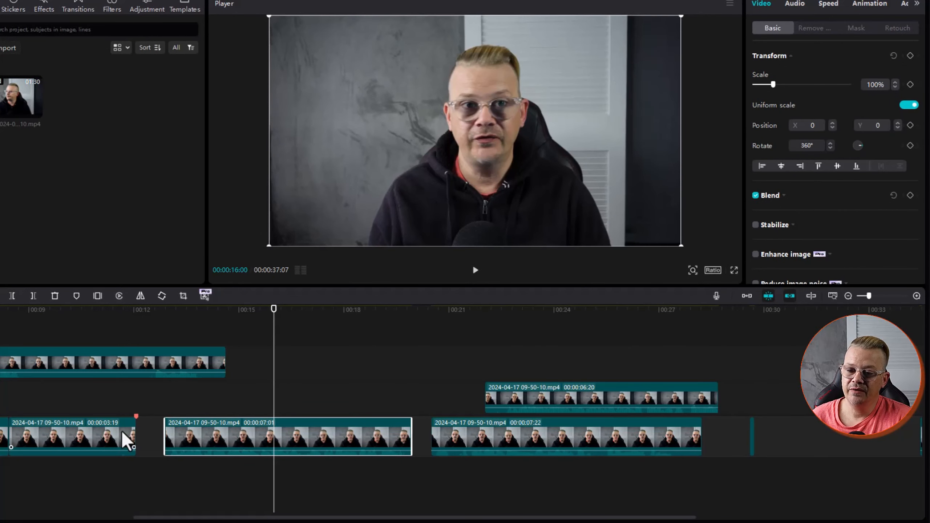
drag(210, 435, 181, 436)
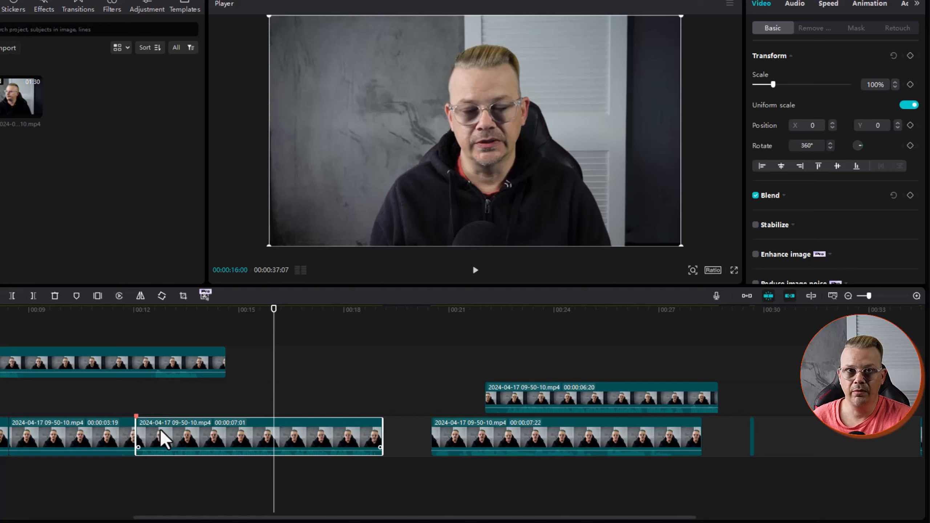
drag(179, 437, 216, 440)
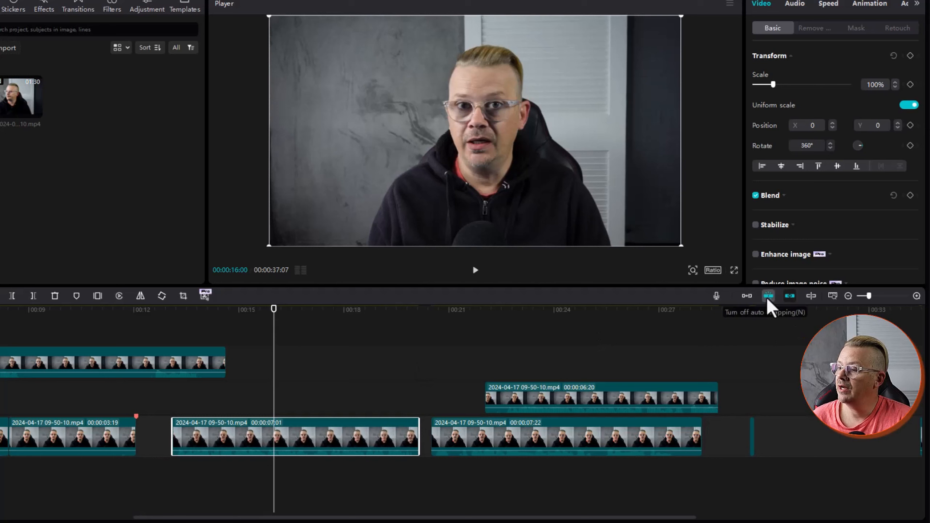
- Turn off auto snapping, place the 7:01 clip by hand against the 3:19 clip, and inspect the join closely
click(768, 296)
drag(245, 432, 208, 437)
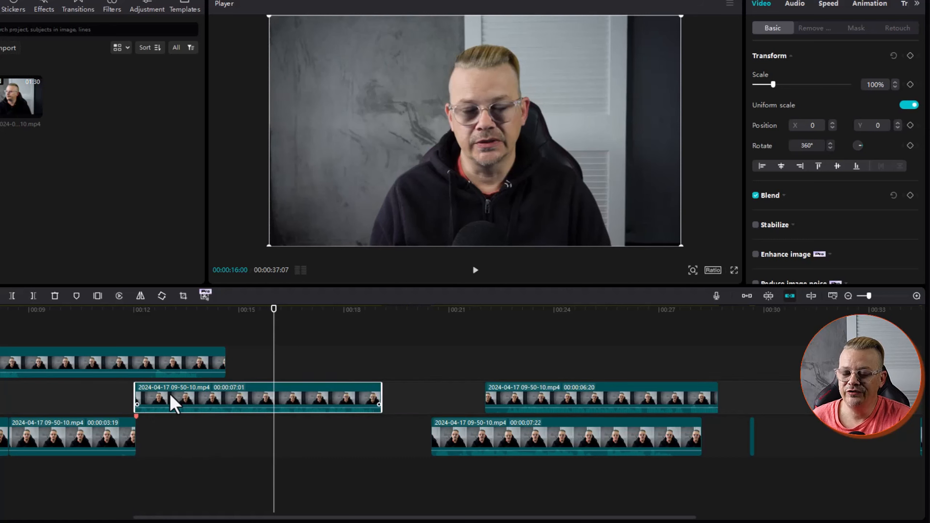
drag(175, 403, 175, 436)
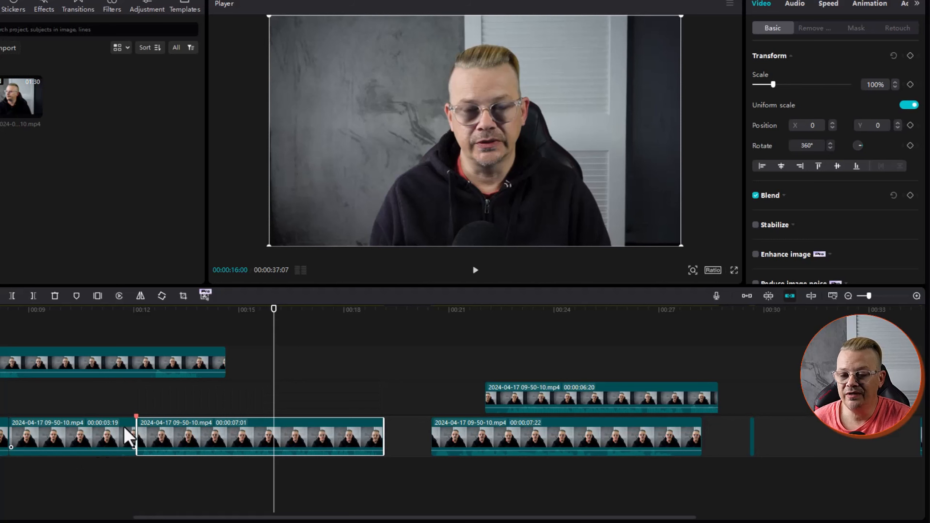
click(917, 296)
drag(222, 516, 153, 516)
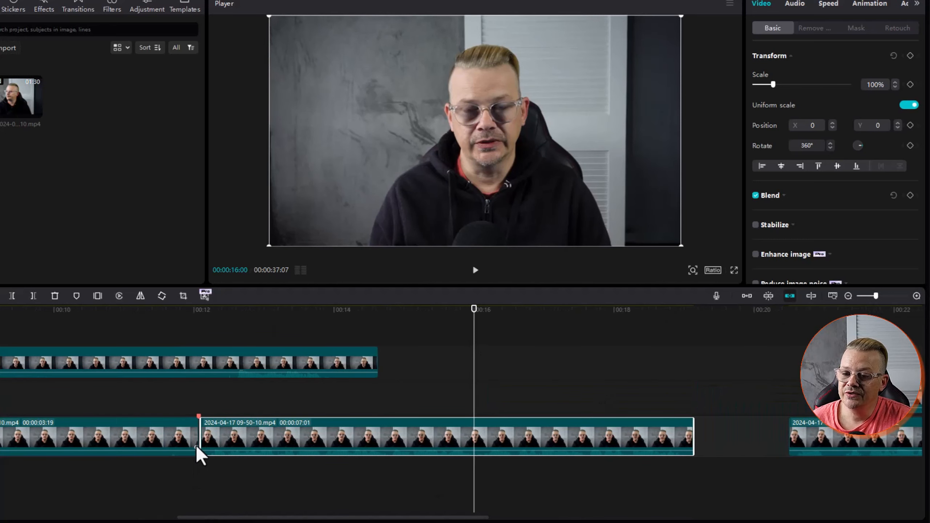
click(182, 488)
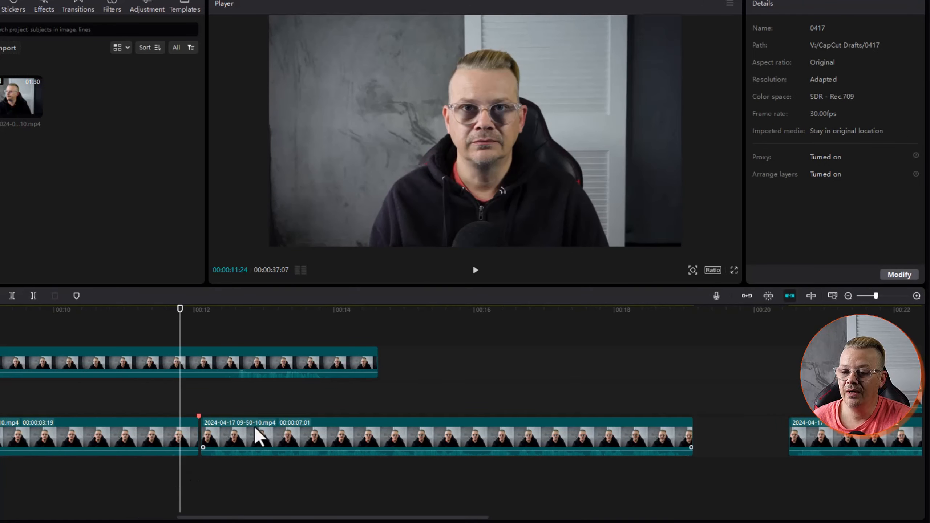
- Pull the 7:01 clip away, turn auto snapping back on, and snap the clip to the end of the 3:19 clip
drag(261, 435, 281, 433)
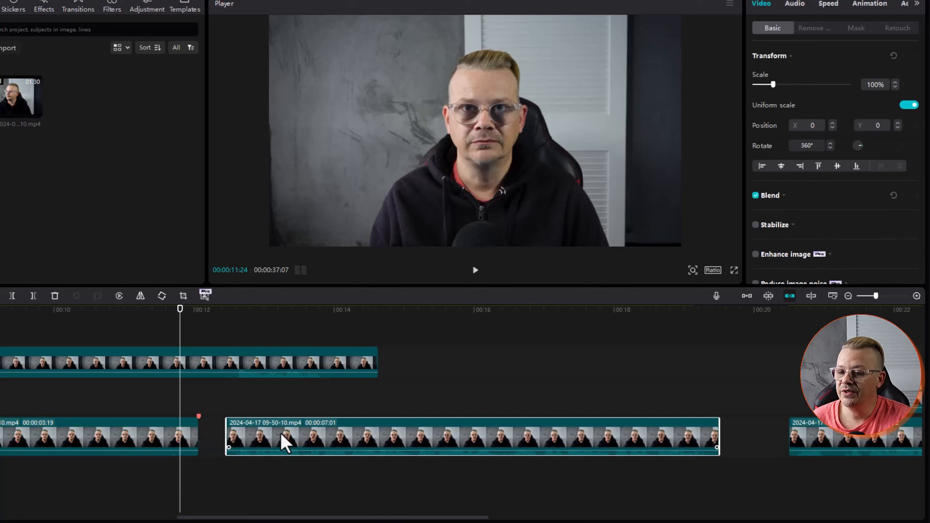
click(769, 297)
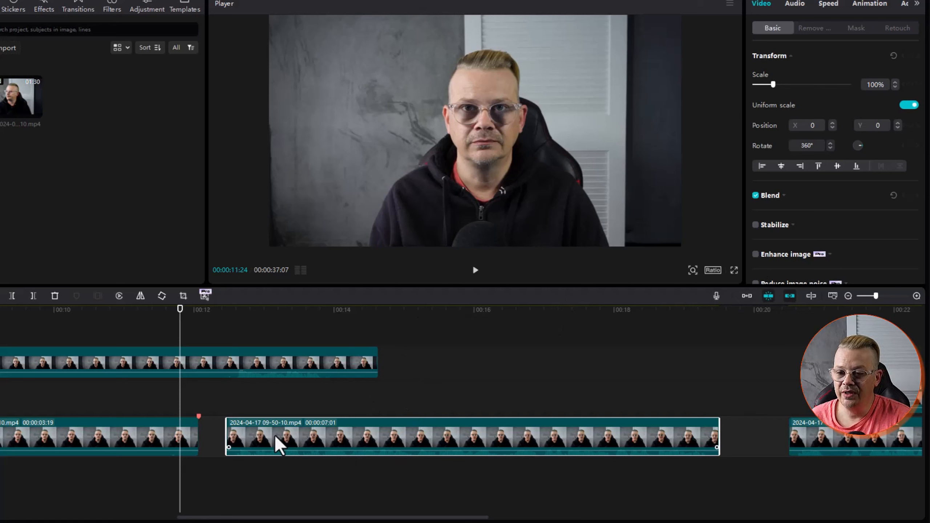
drag(275, 437, 249, 436)
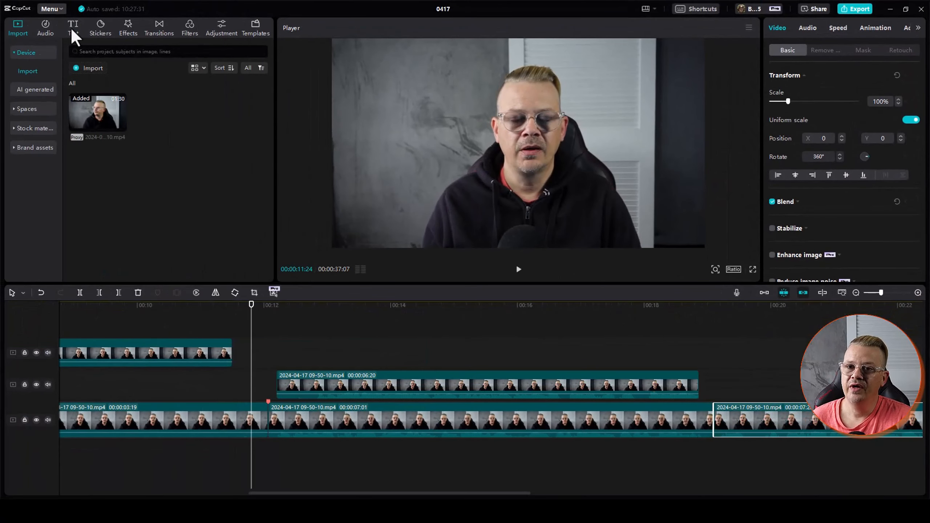
- Add a default text at about 00:12, aligned with the start of the 6:20 clip on the track above the main one
click(73, 31)
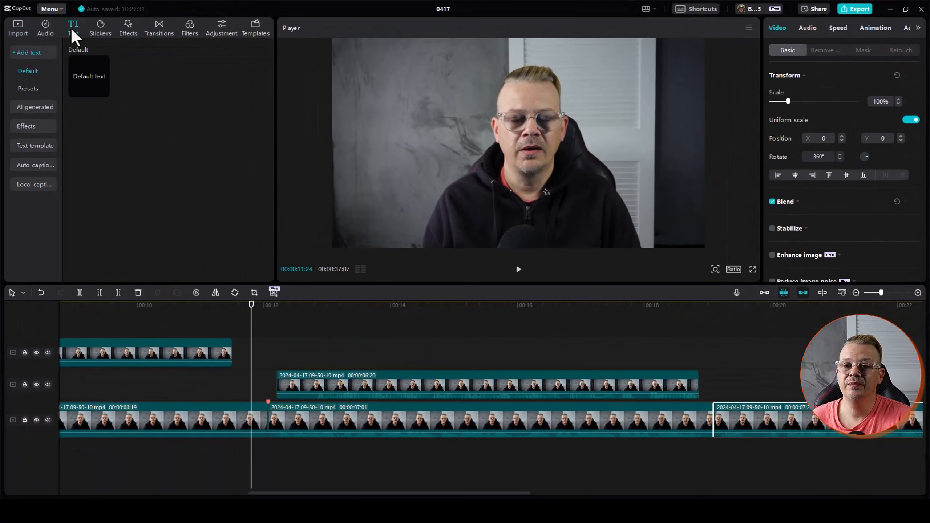
mouse_move(90, 66)
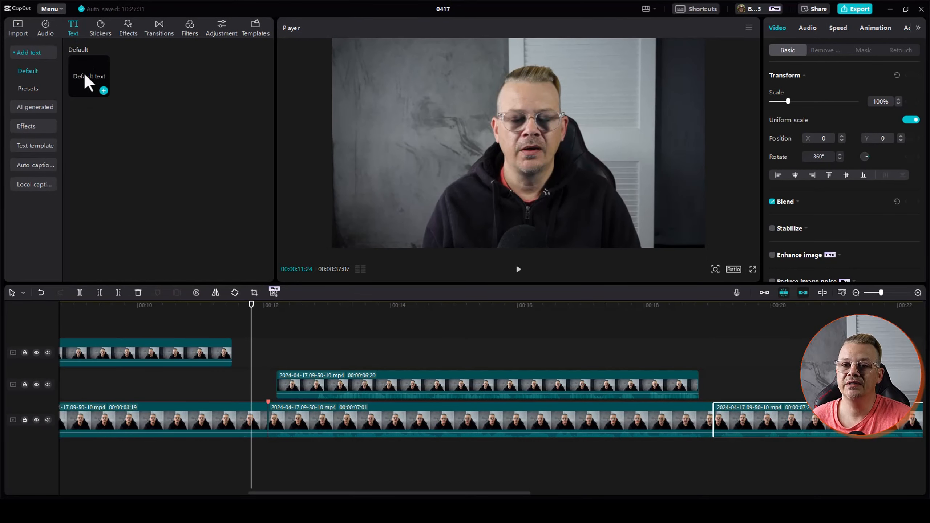
drag(86, 75, 310, 378)
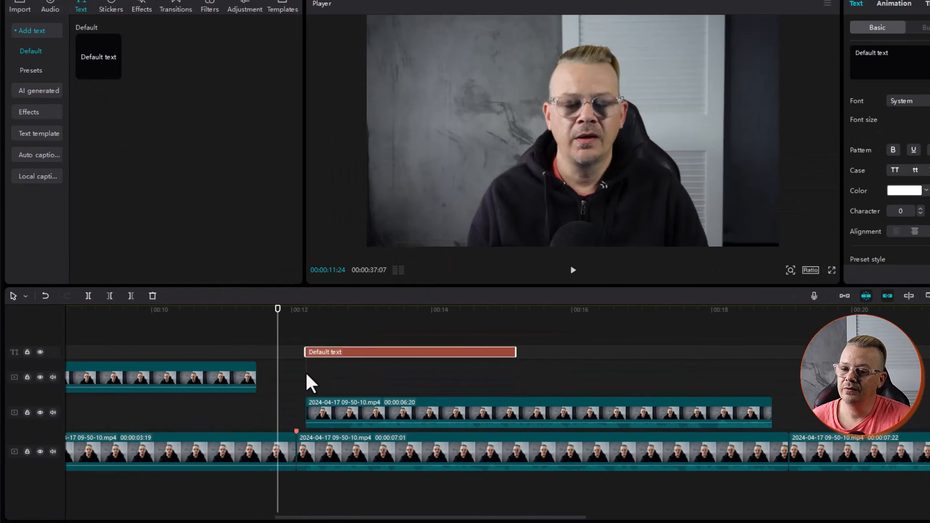
- Move the 7:01 main-track clip and return it flush to the preceding clip to test the linkage with the text and upper clip
click(361, 457)
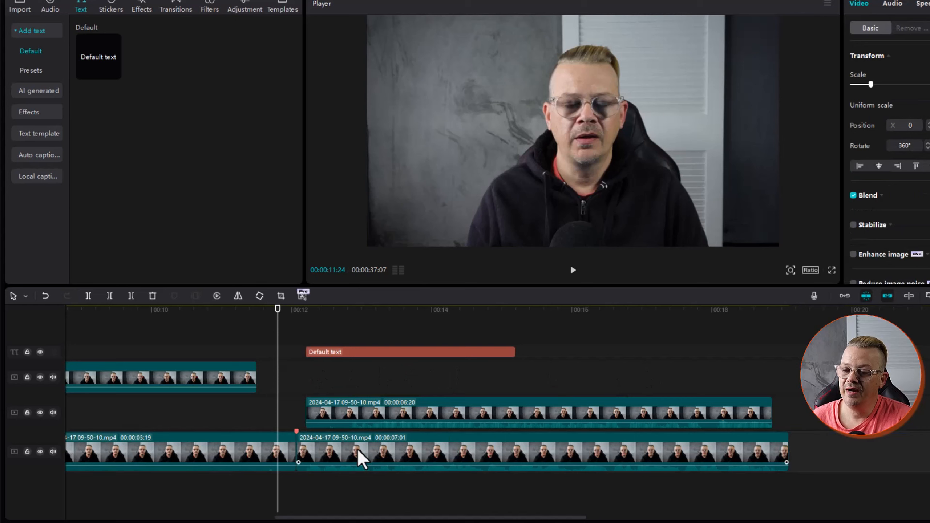
drag(362, 456, 343, 457)
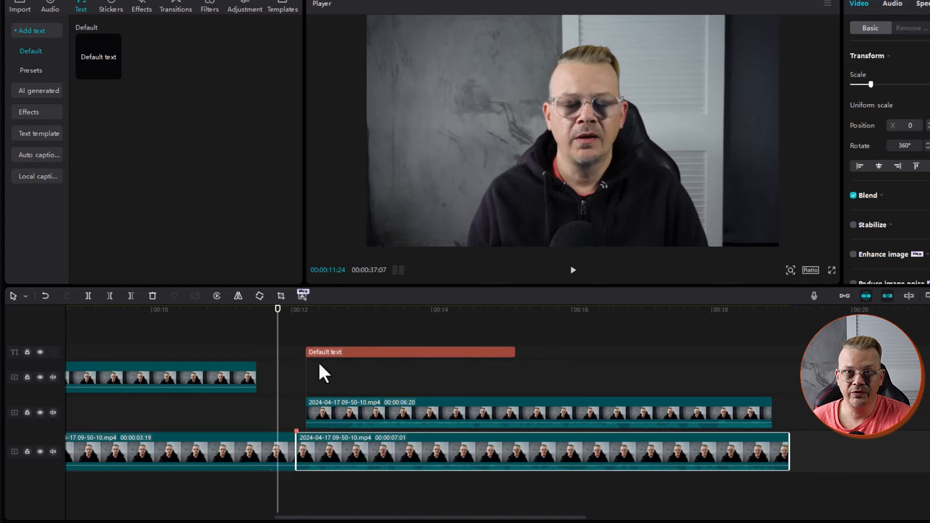
- Place the playhead at about 00:00:16, turn on the preview axis and skim across the main-track clips to preview their frames
click(574, 380)
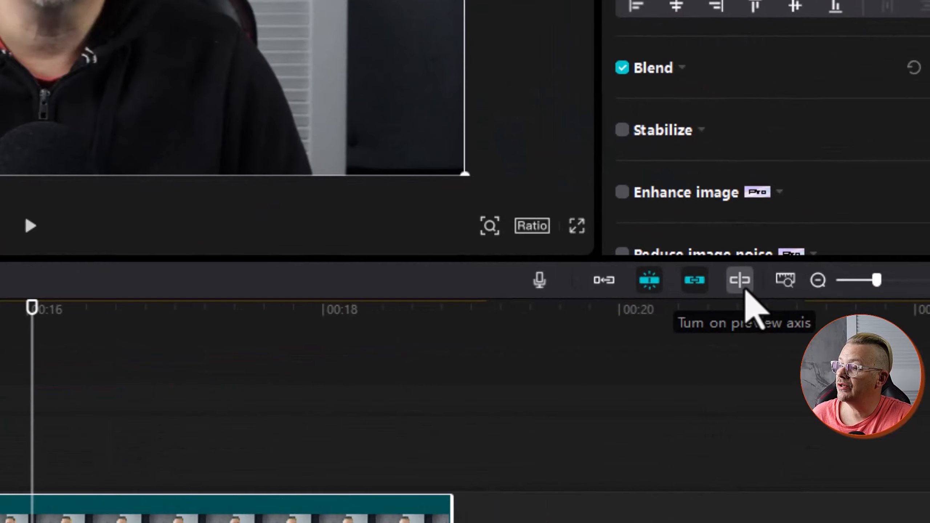
click(739, 280)
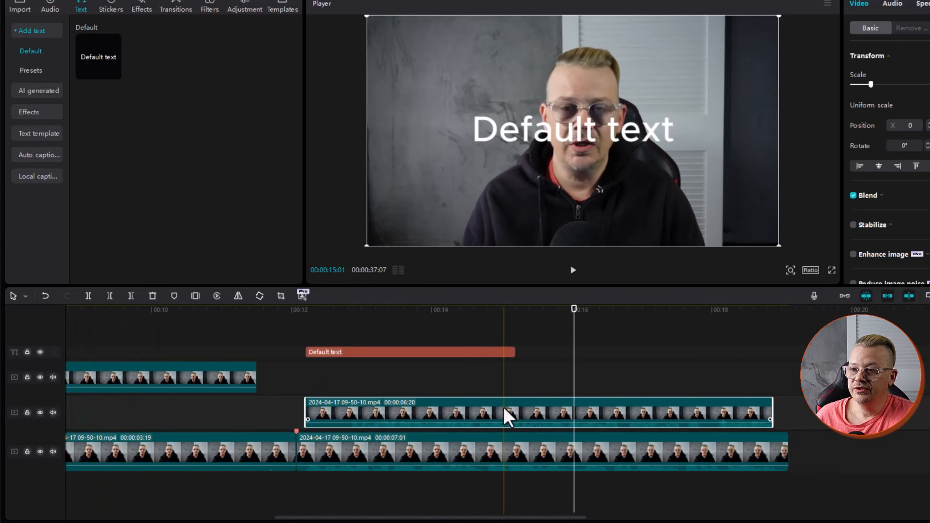
click(407, 451)
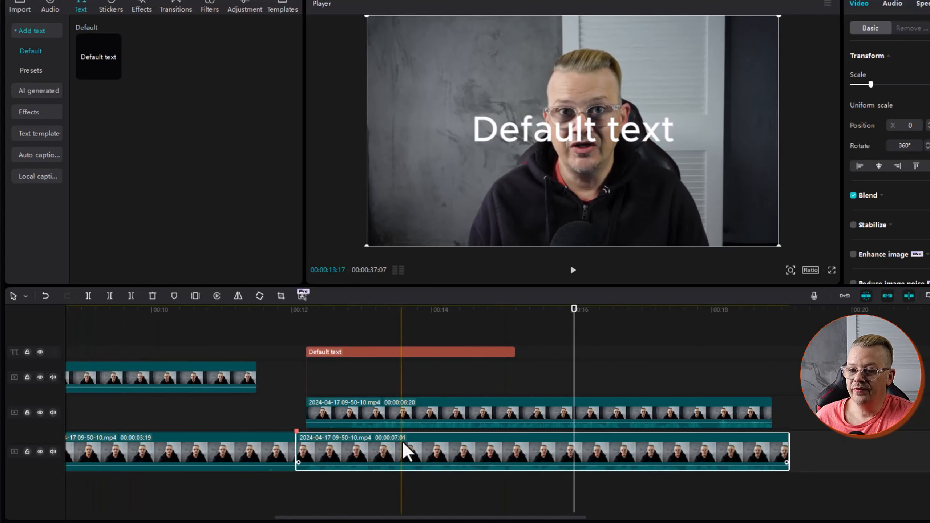
click(193, 452)
mouse_move(296, 460)
mouse_down()
mouse_move(287, 458)
mouse_move(294, 453)
mouse_up()
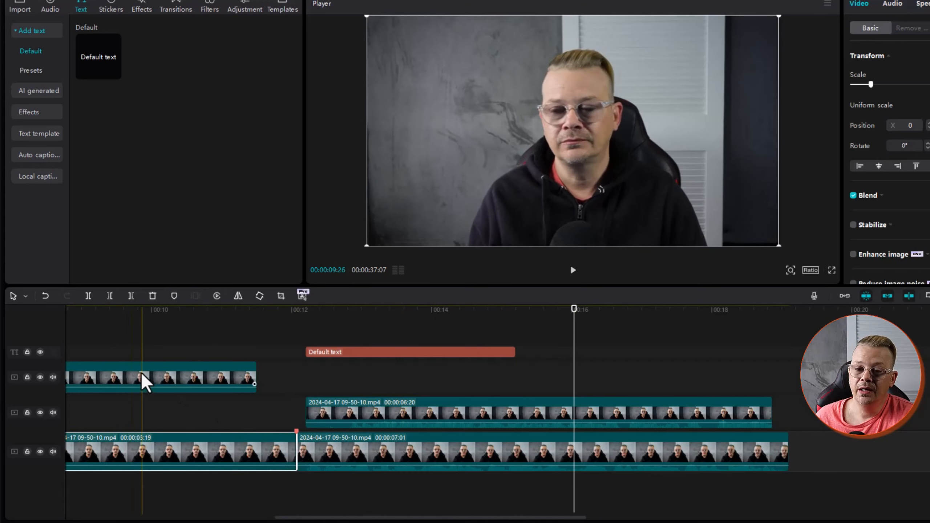
- Select the 11:15 clip on the uppermost video track and zoom the timeline to fit the whole project
click(250, 370)
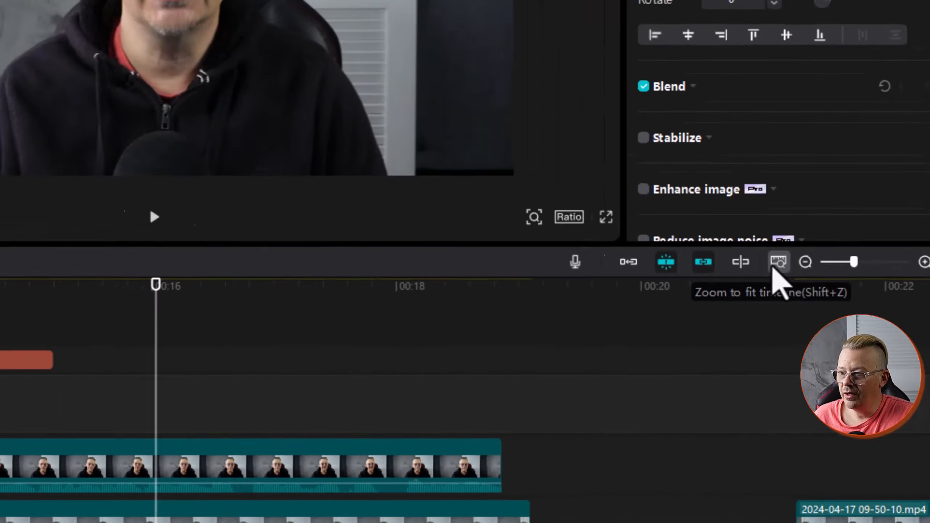
click(709, 238)
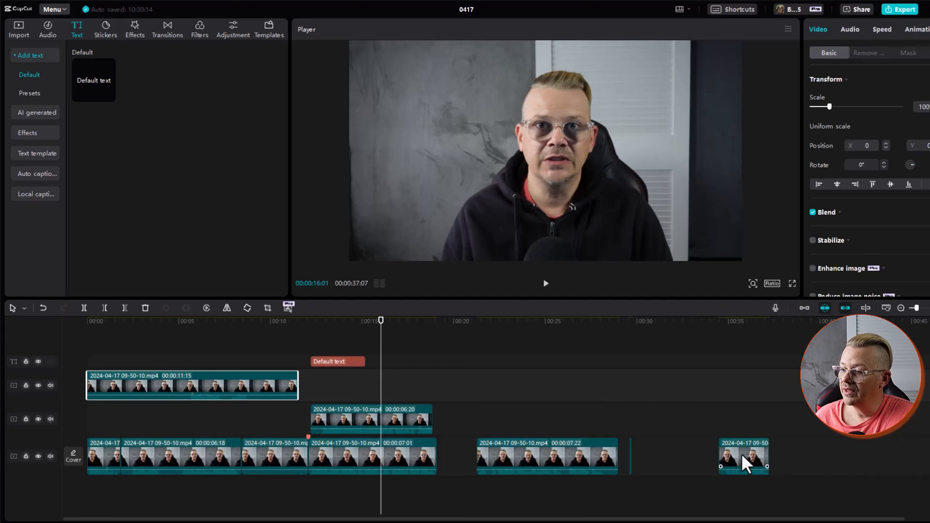
- Move the last short main-track clip out to about 00:56 and fit the whole project in the timeline
drag(745, 464, 892, 471)
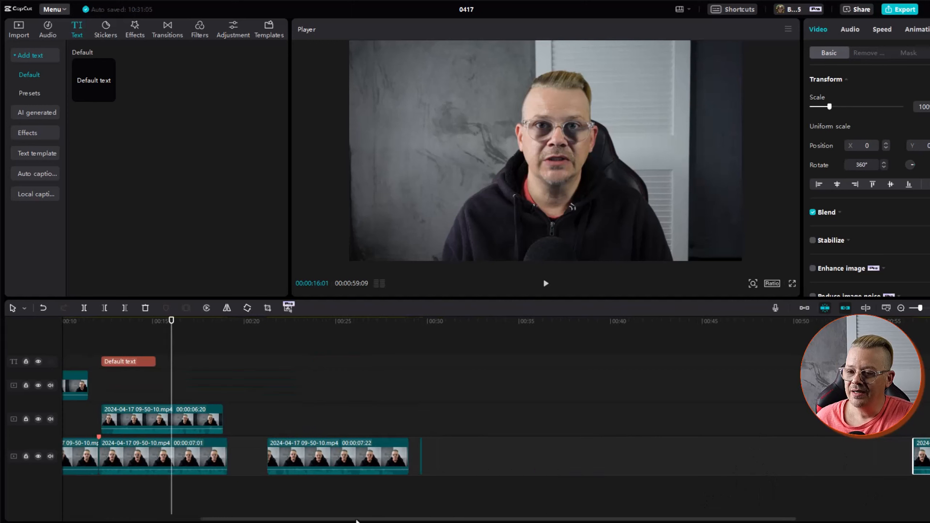
drag(357, 519, 138, 513)
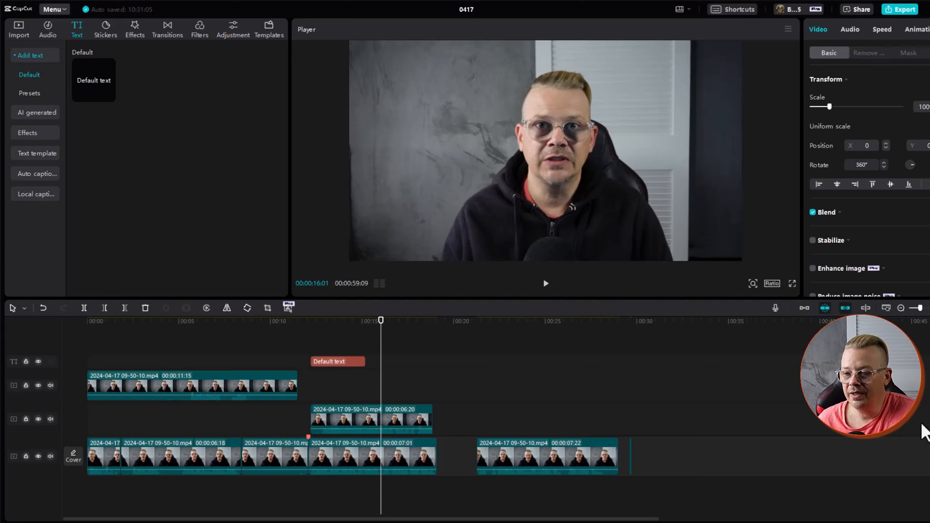
click(885, 308)
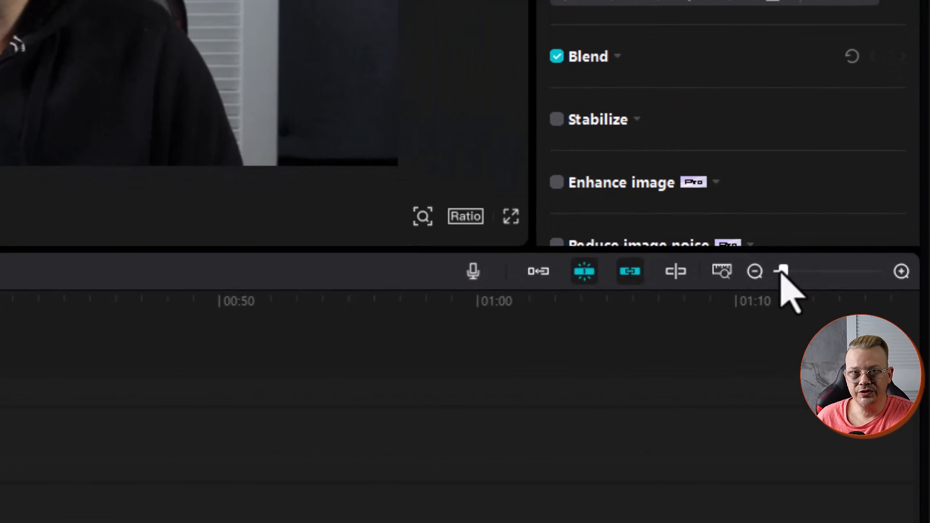
- Zoom the timeline in closely around the playhead and back out until all clips fit
drag(782, 271, 886, 272)
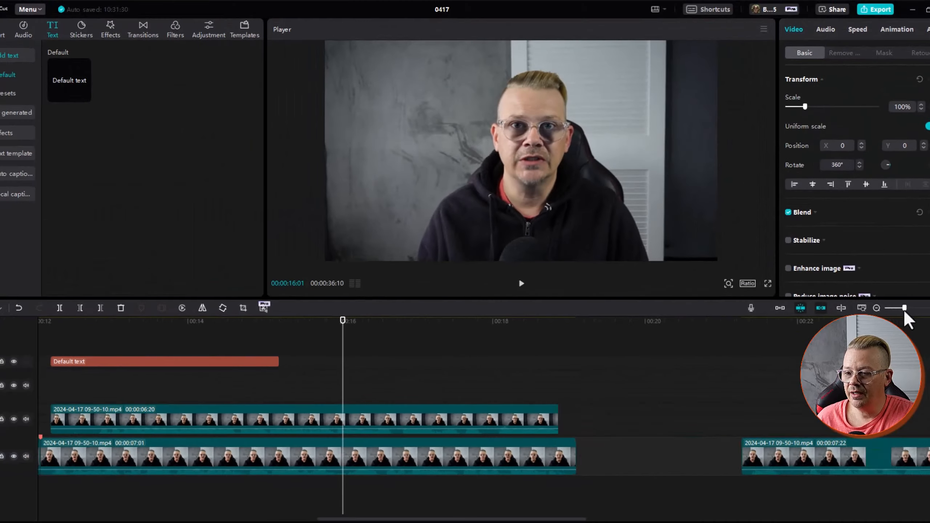
drag(919, 309, 889, 312)
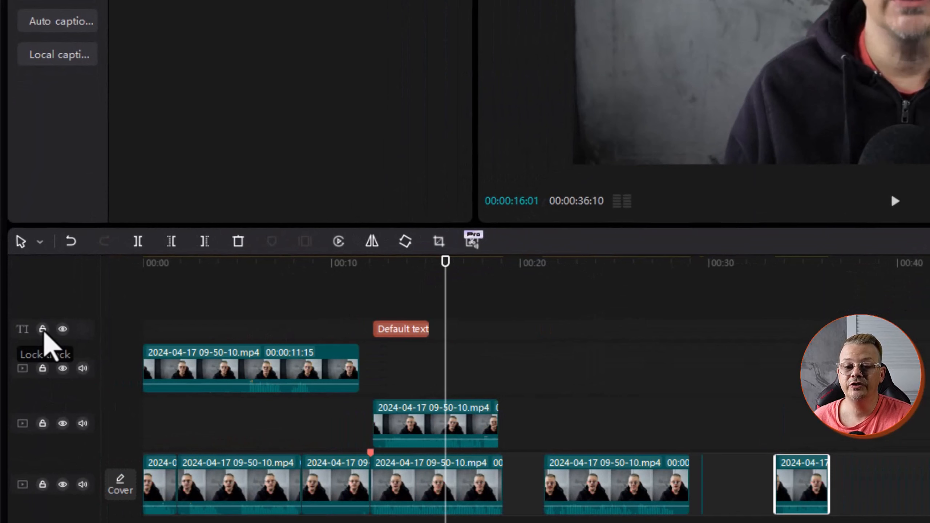
- Lock the 11:15 clip's track, place the playhead at about 00:00:05, and unlock the track
click(43, 368)
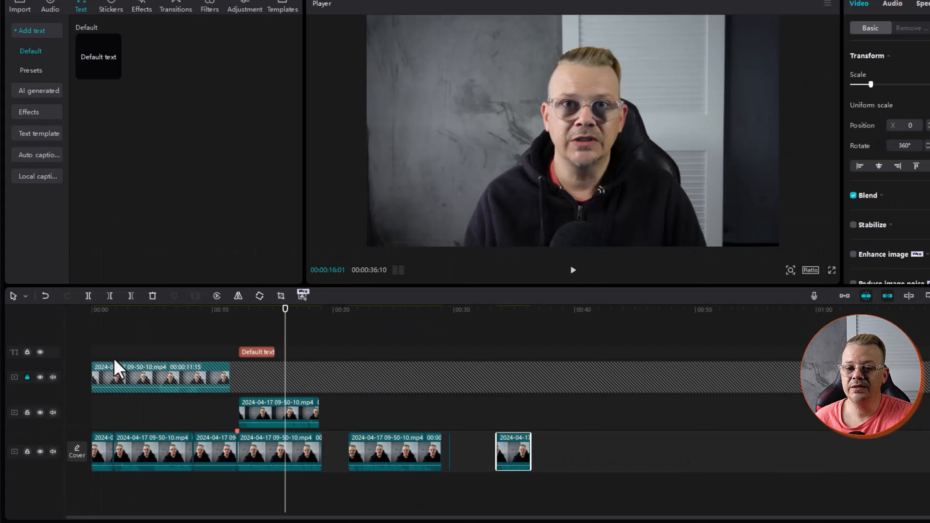
click(153, 310)
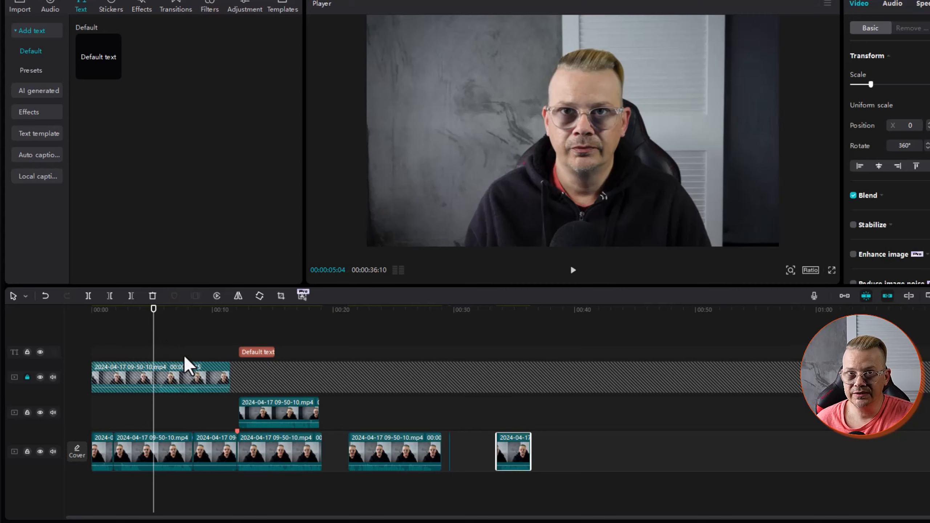
click(27, 377)
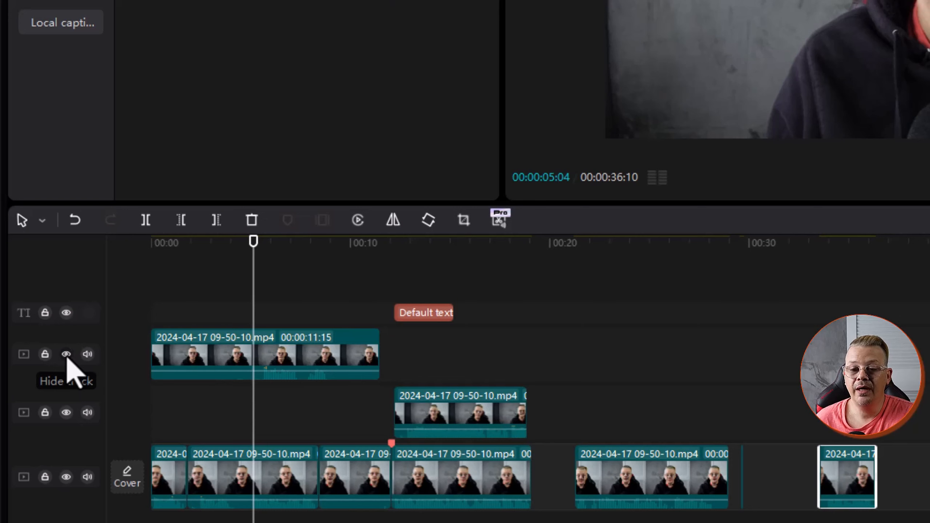
- Hide and unhide the 11:15 clip's track, and mute its audio
click(66, 354)
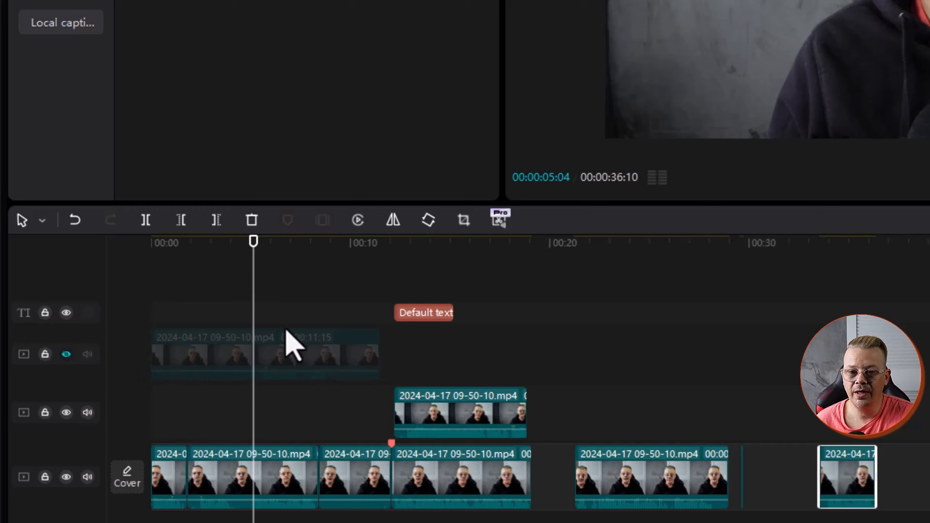
click(88, 356)
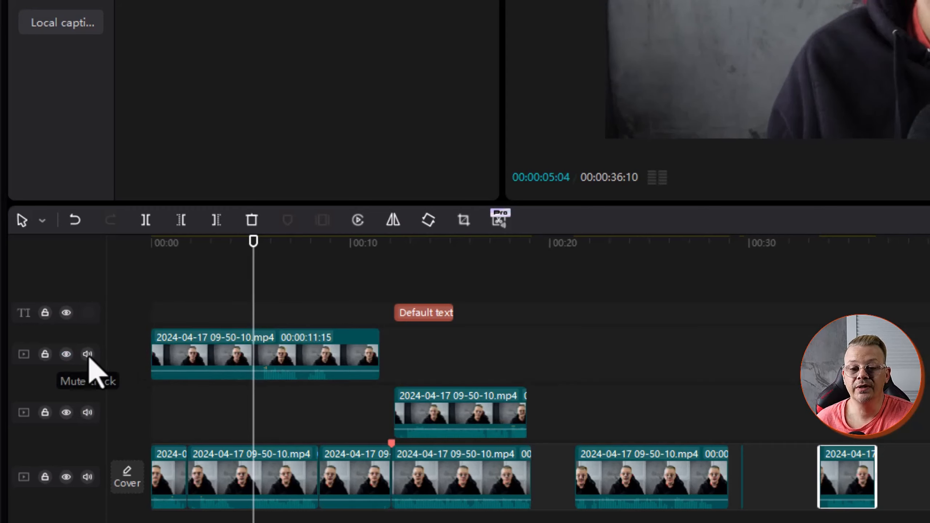
click(88, 354)
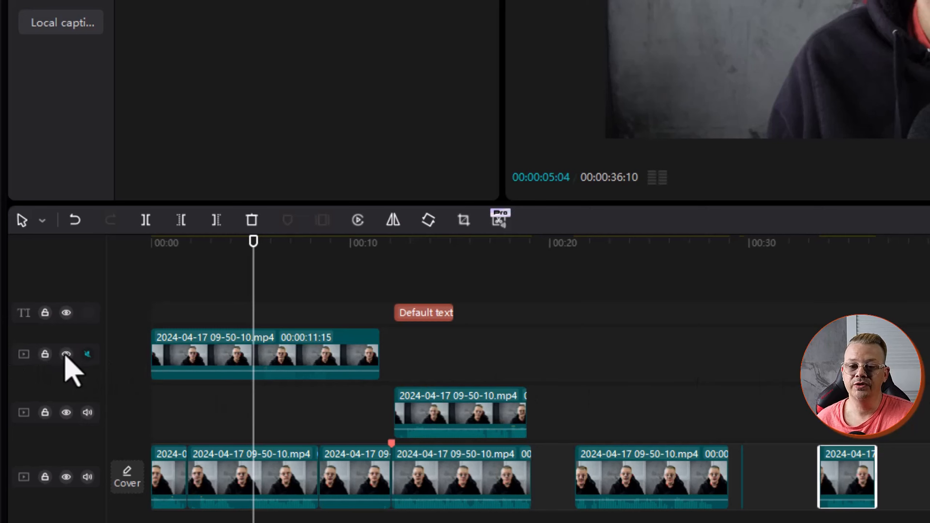
- Toggle the lock and the visibility of the muted 11:15 clip's track on and off, and unmute it
click(44, 354)
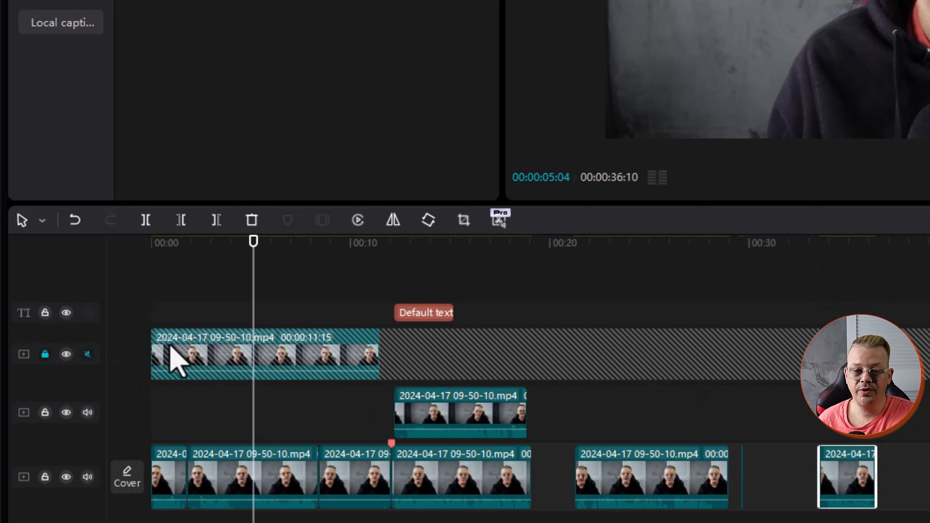
click(45, 354)
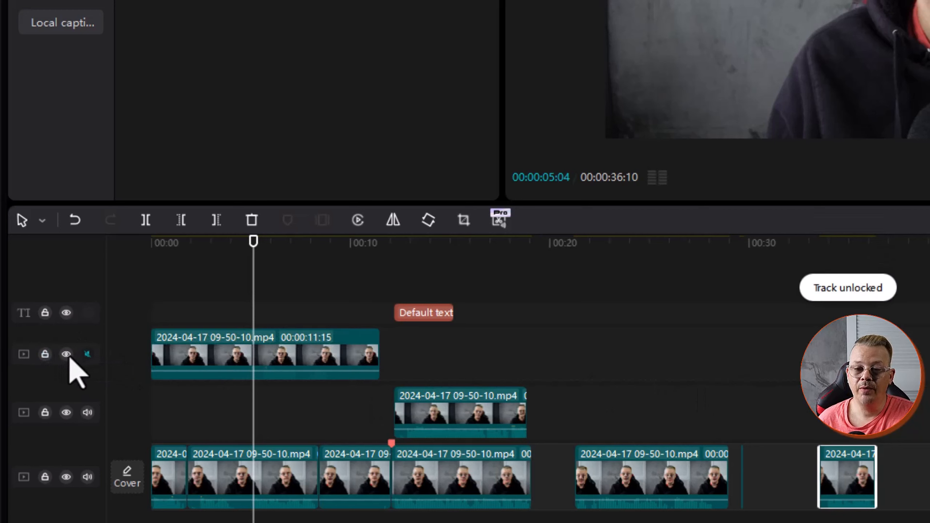
click(67, 355)
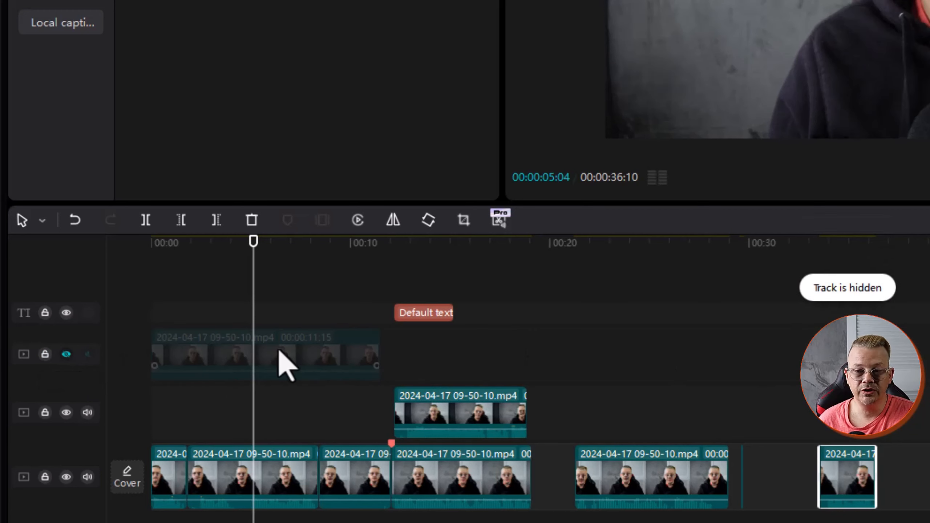
click(66, 354)
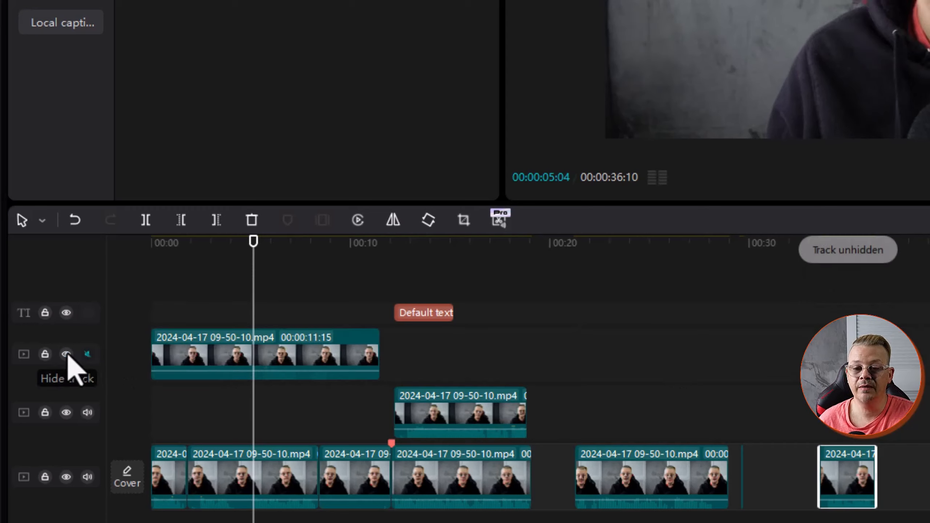
click(88, 354)
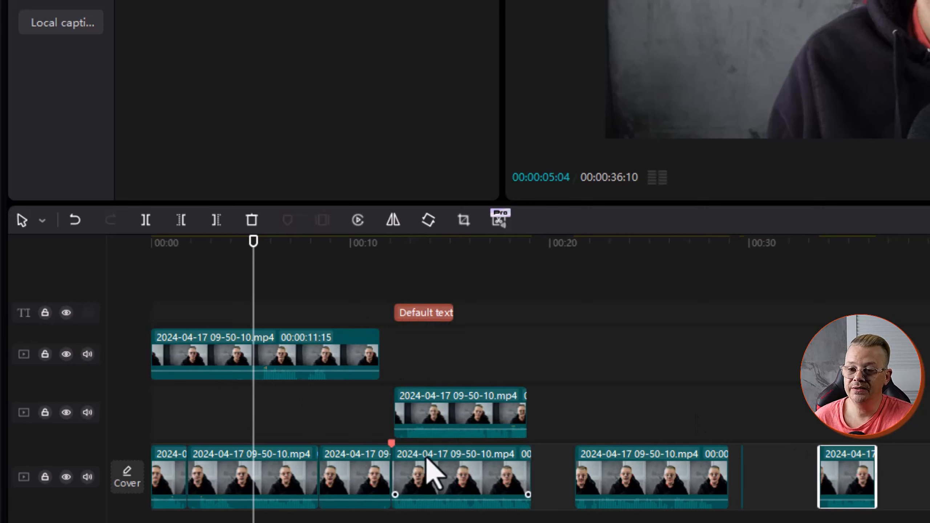
- Try the 6:20 clip on different tracks and place it above the 11:15 clip, overlapping it from about 00:07
drag(457, 432, 489, 364)
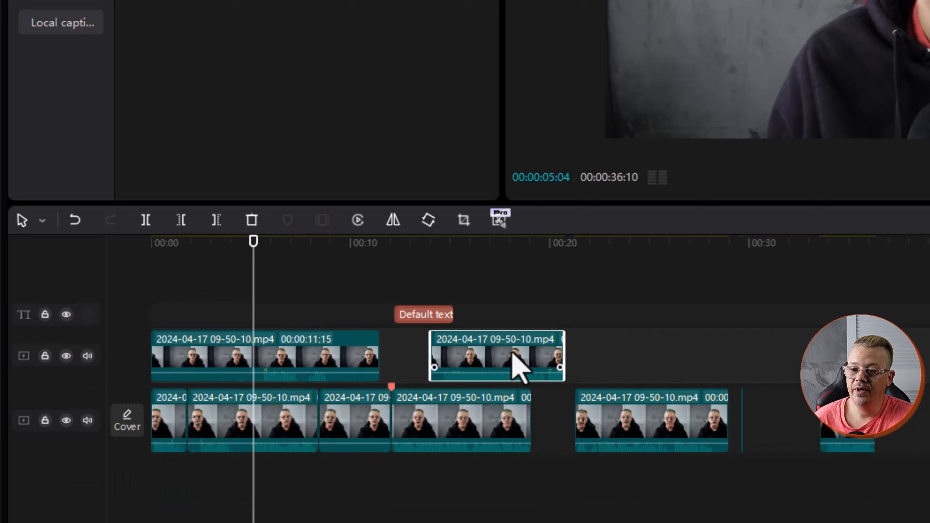
key(Delete)
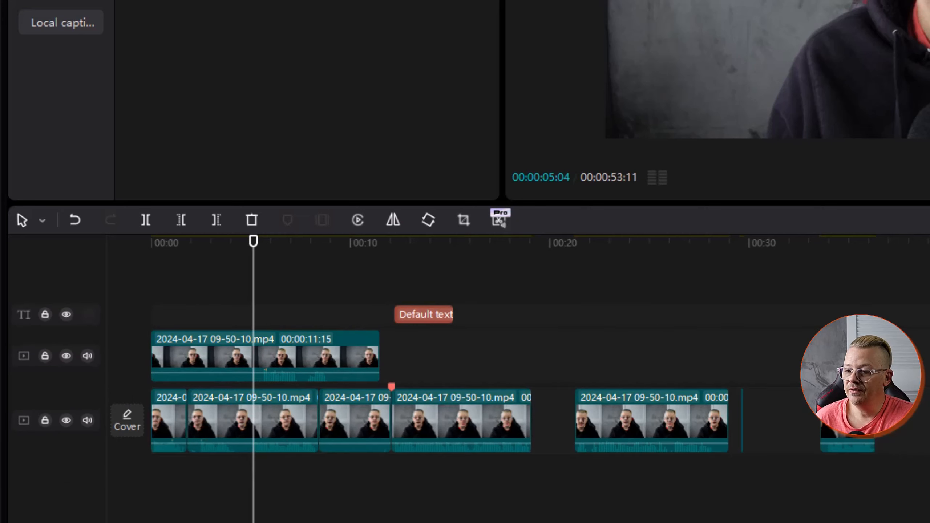
drag(926, 427, 384, 410)
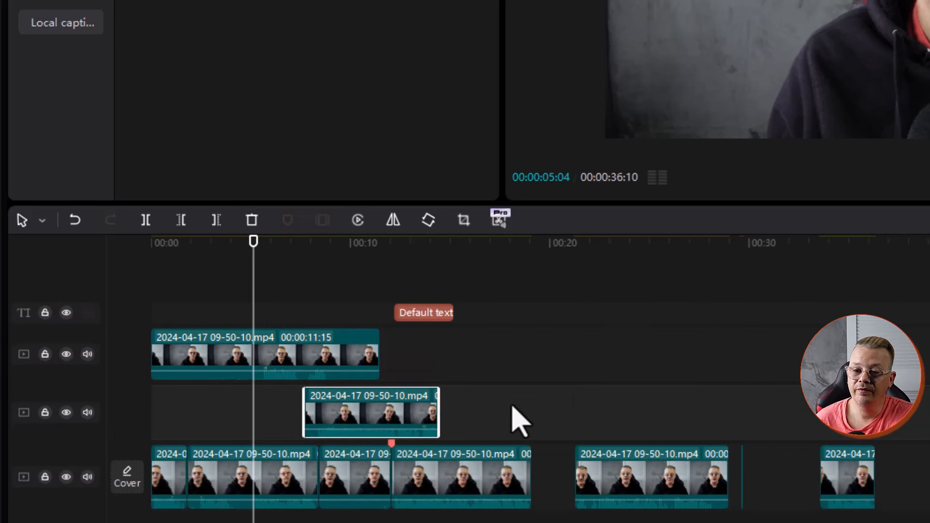
drag(387, 417, 373, 353)
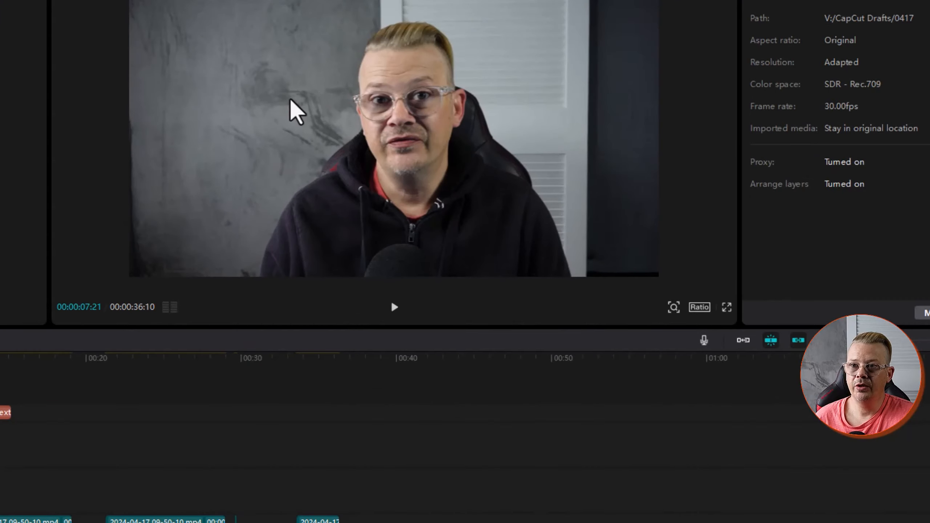
- Set the project's aspect ratio to 16:9 and look through the other ratio options
click(672, 312)
mouse_move(650, 333)
mouse_down()
mouse_move(693, 337)
mouse_move(649, 335)
mouse_up()
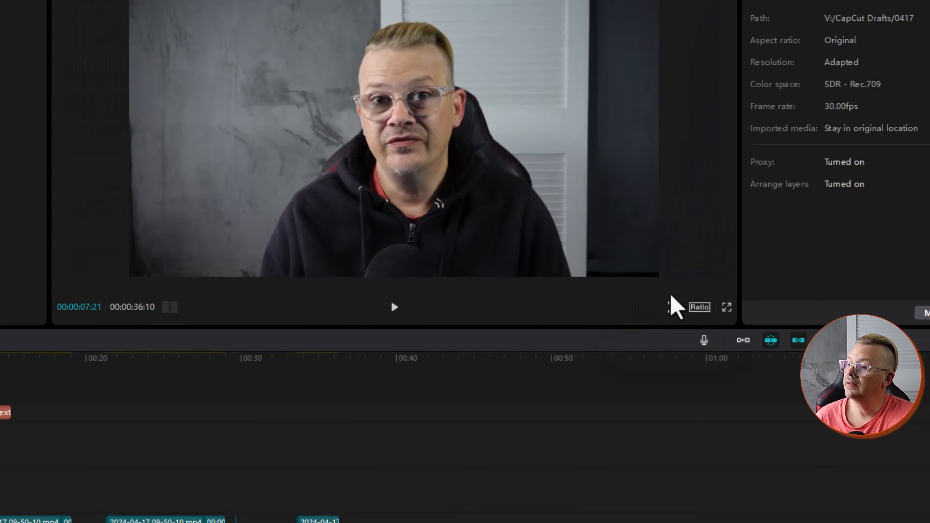
click(699, 307)
click(734, 357)
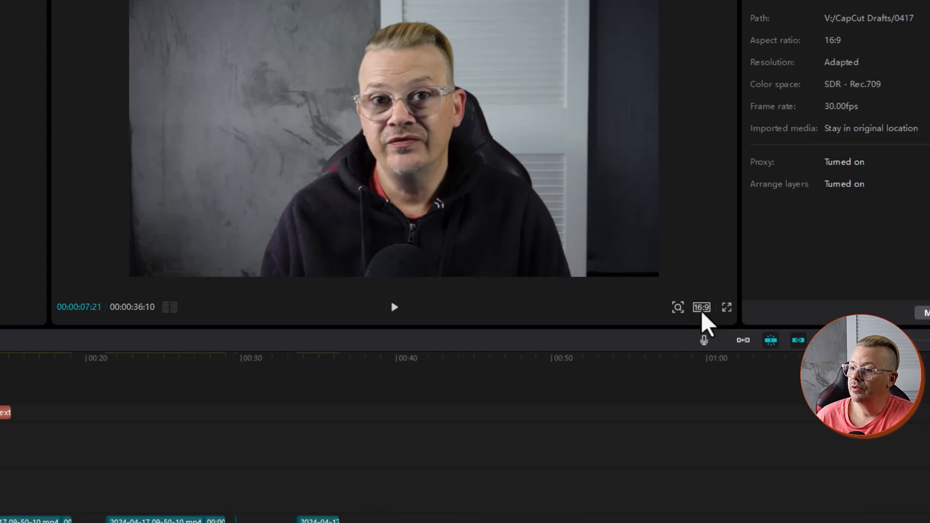
click(701, 308)
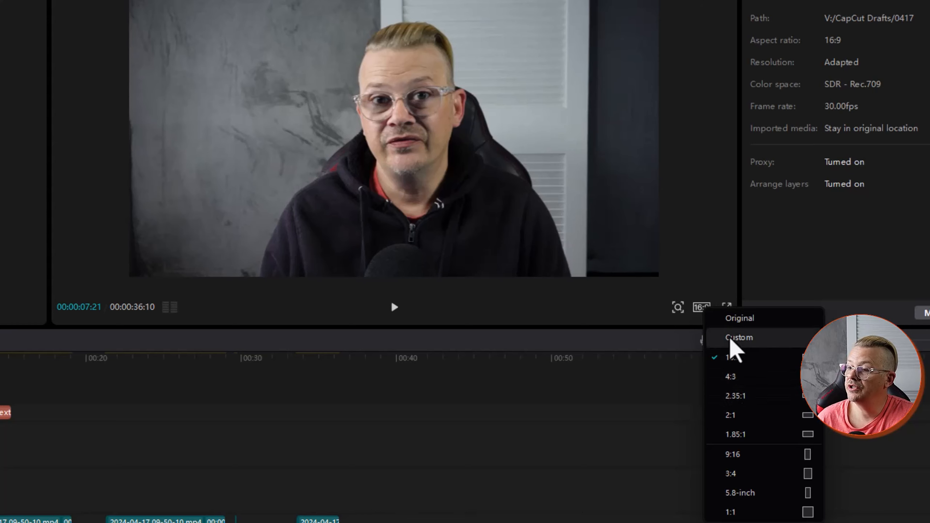
click(714, 307)
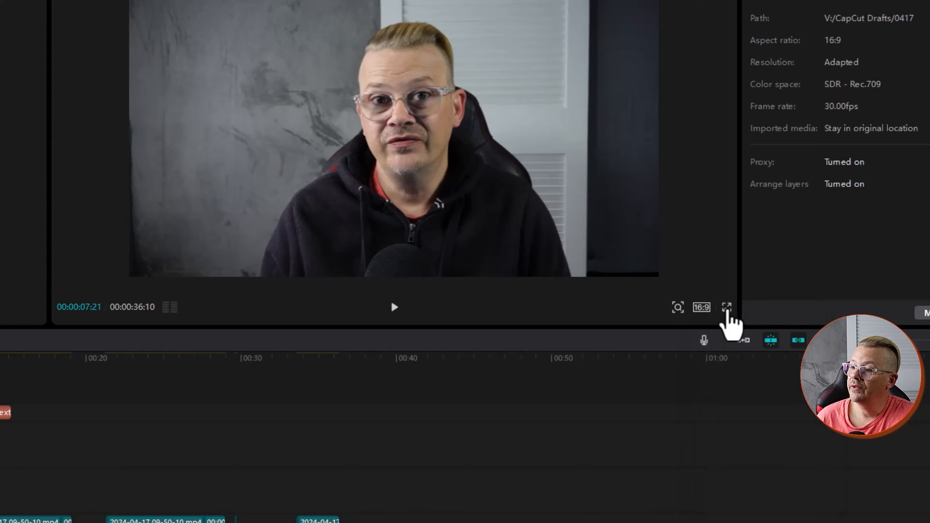
- Show the player preview in full screen and return to the editor
click(727, 307)
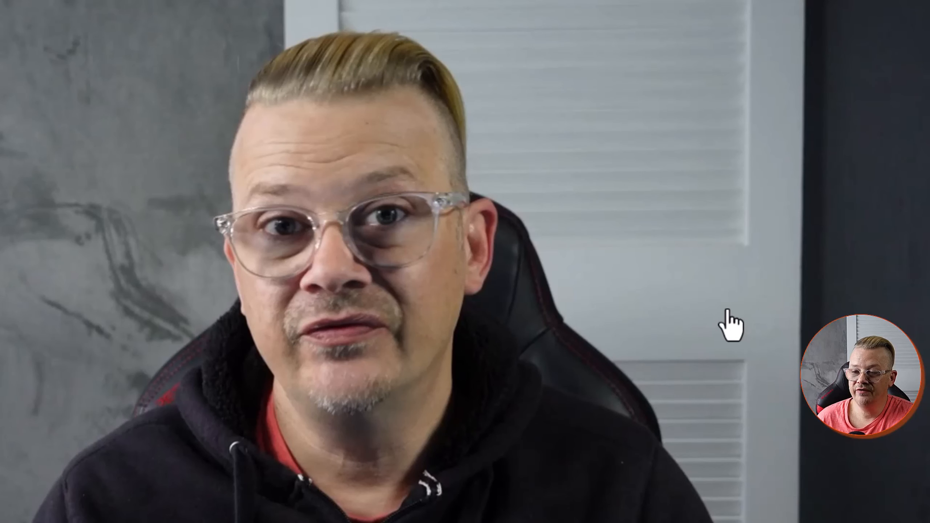
key(Escape)
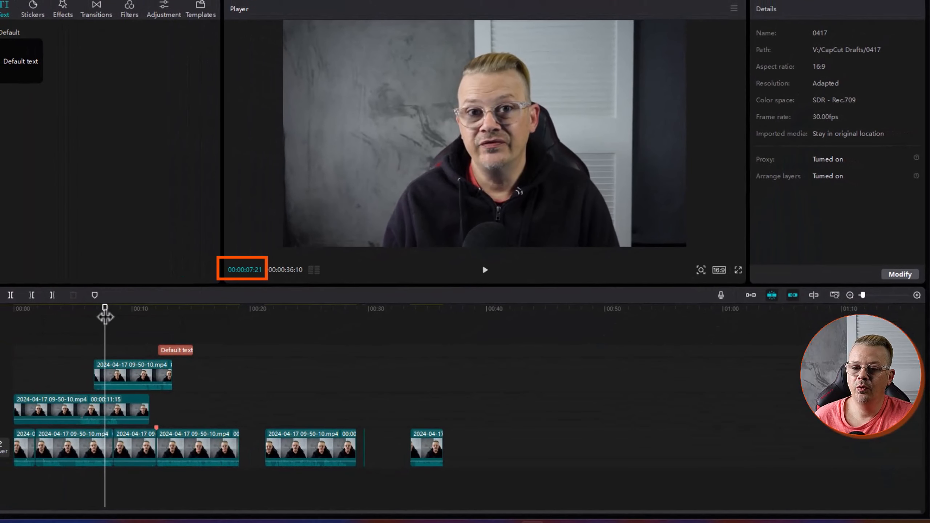
- Move the playhead to about 00:00:10 and on to the end of the last main-track clip
drag(105, 317, 126, 318)
drag(107, 311, 135, 315)
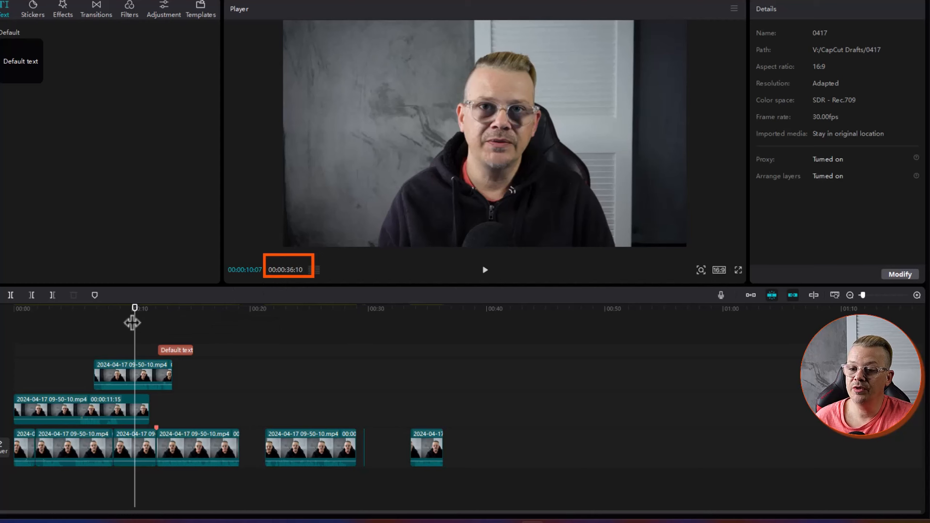
drag(138, 309, 446, 339)
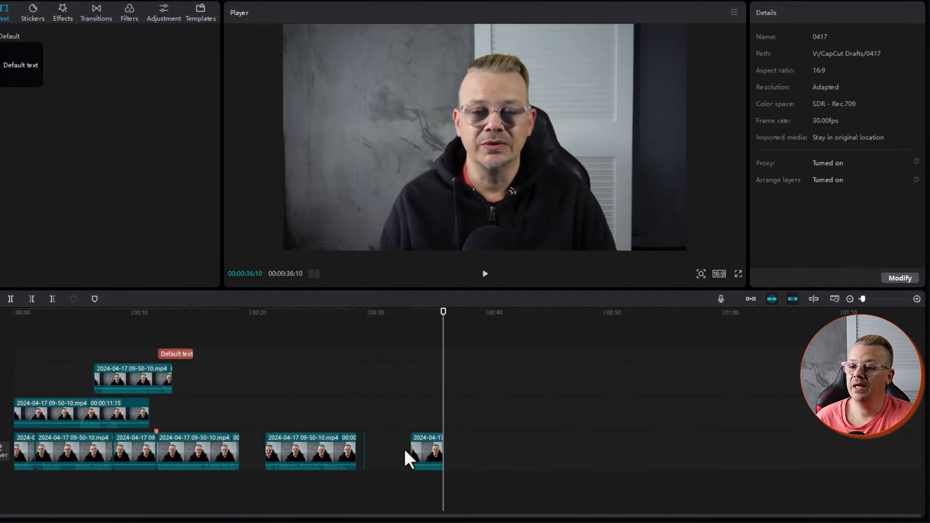